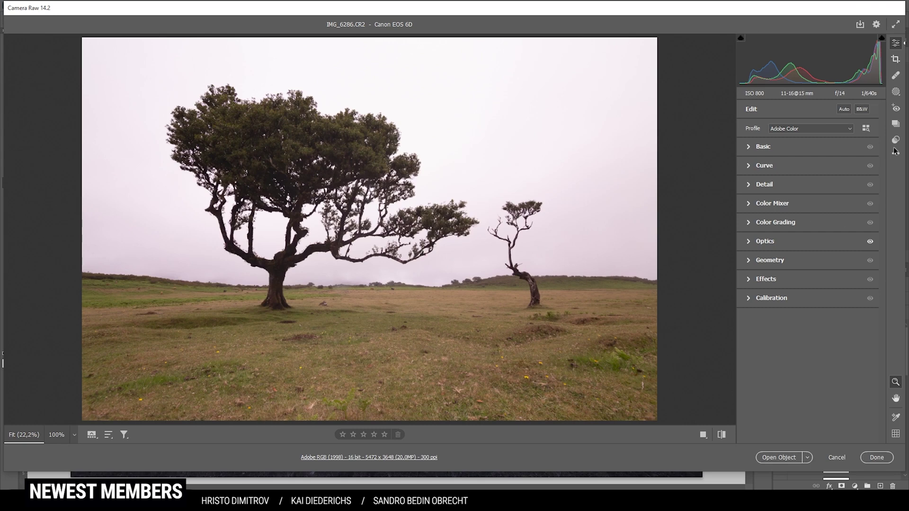
Open the Profile dropdown for IMG_6286.CR2, currently on Adobe Color.
left_click(804, 129)
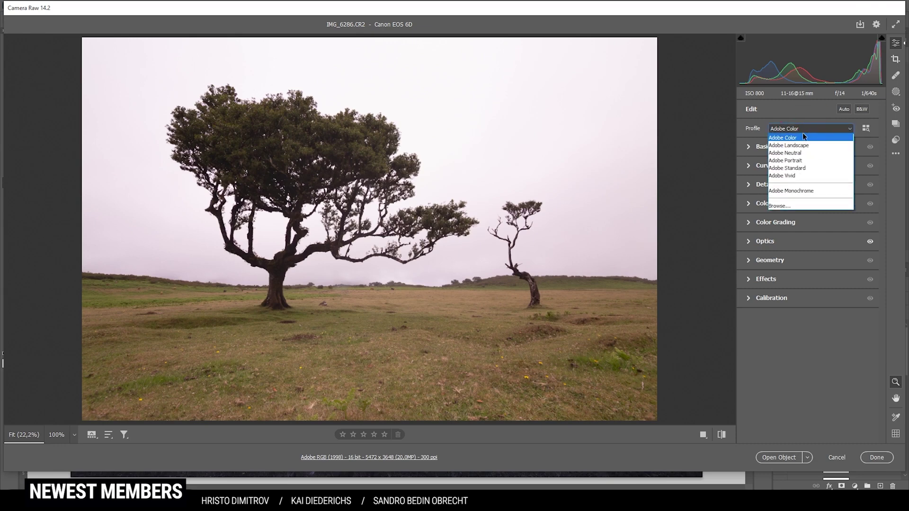
Switch to the Adobe Standard profile, then set Shadows -15 and Highlights +100.
left_click(798, 168)
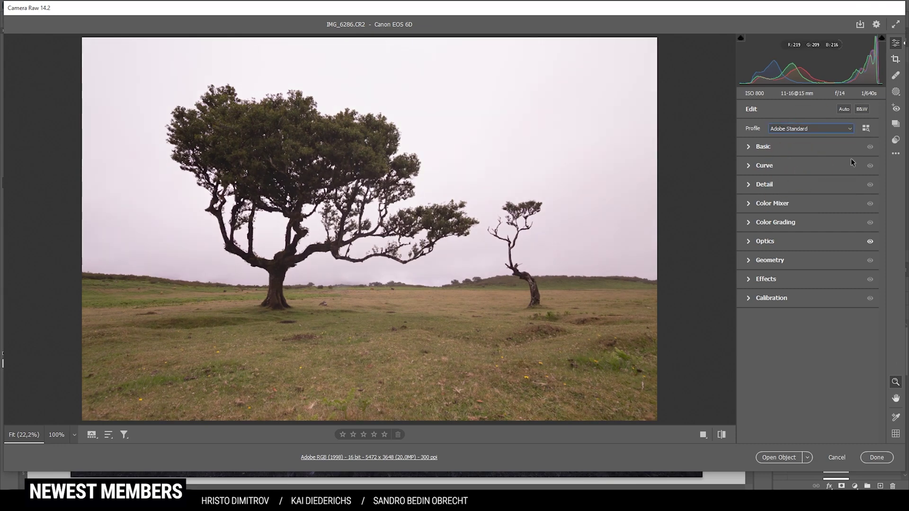
left_click(749, 146)
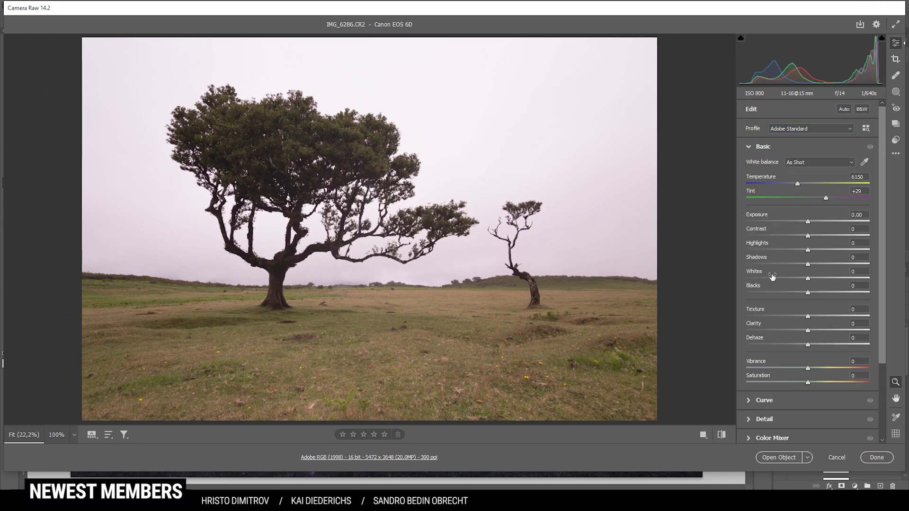
left_click_drag(807, 264, 798, 266)
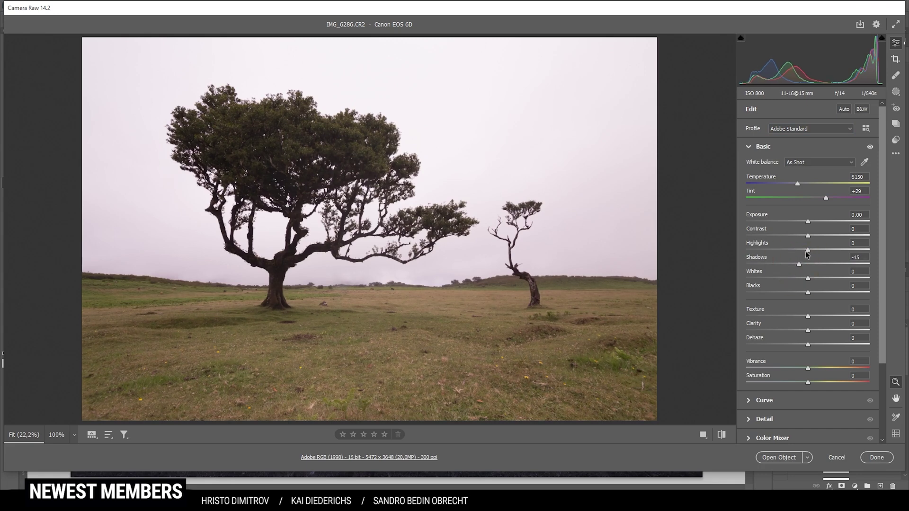
left_click_drag(806, 250, 890, 257)
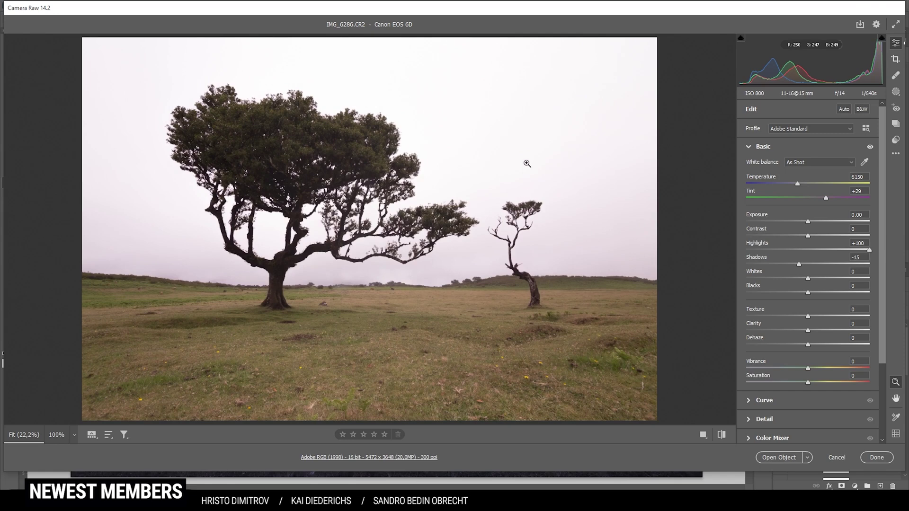
Set Contrast +49, Whites +41, Blacks +54 and Vibrance -35.
left_click_drag(807, 235, 836, 240)
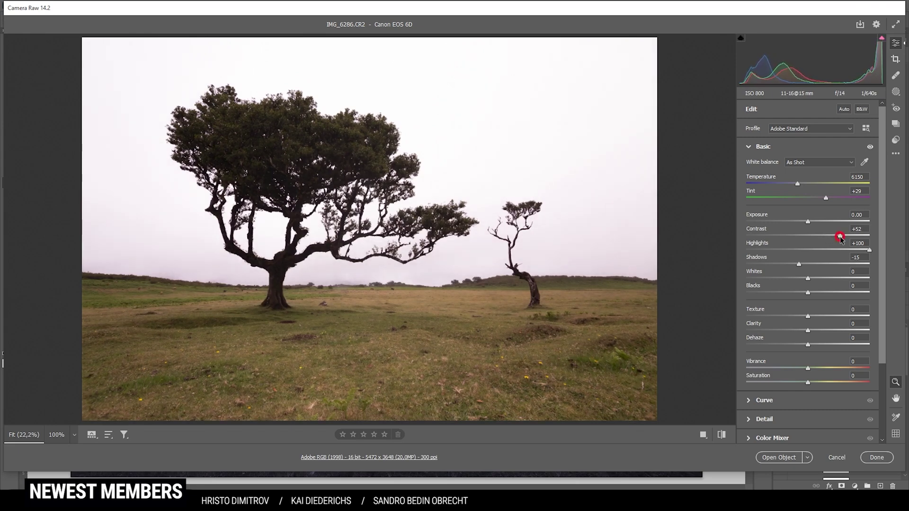
left_click_drag(838, 235, 837, 234)
left_click_drag(808, 278, 843, 290)
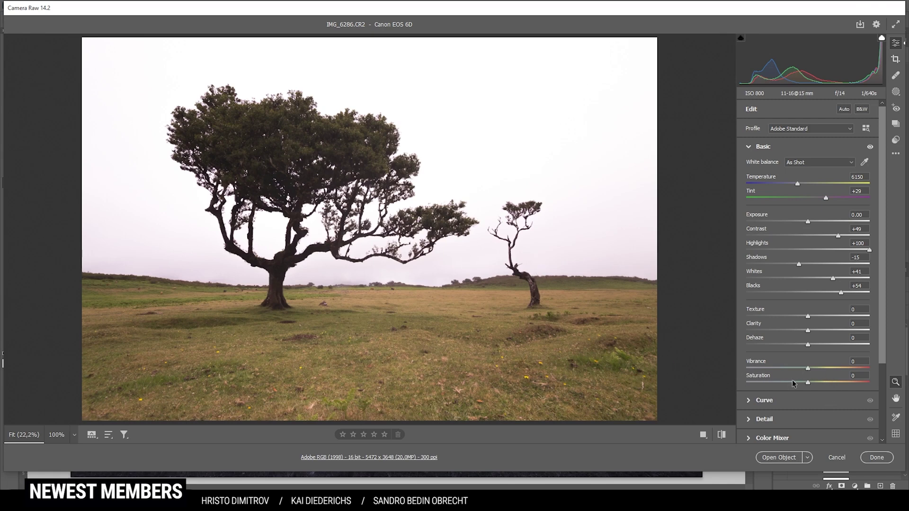
left_click_drag(809, 367, 786, 369)
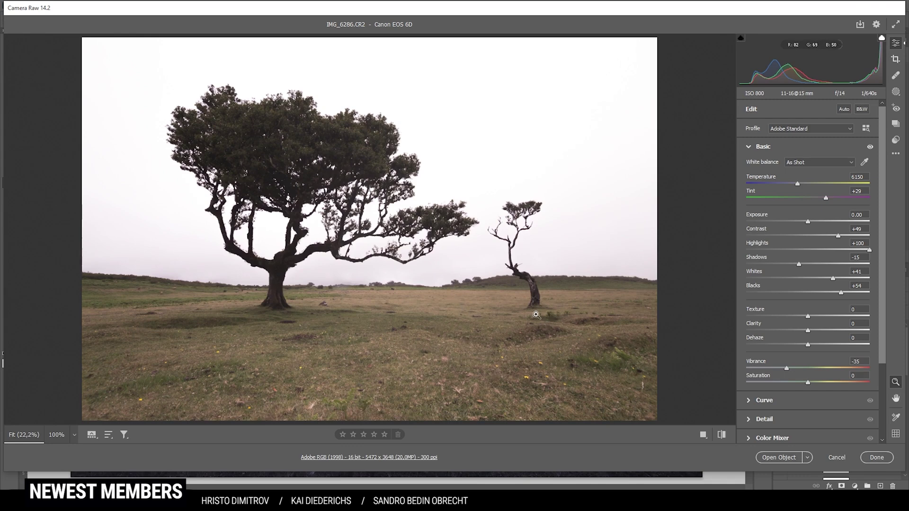
left_click(896, 92)
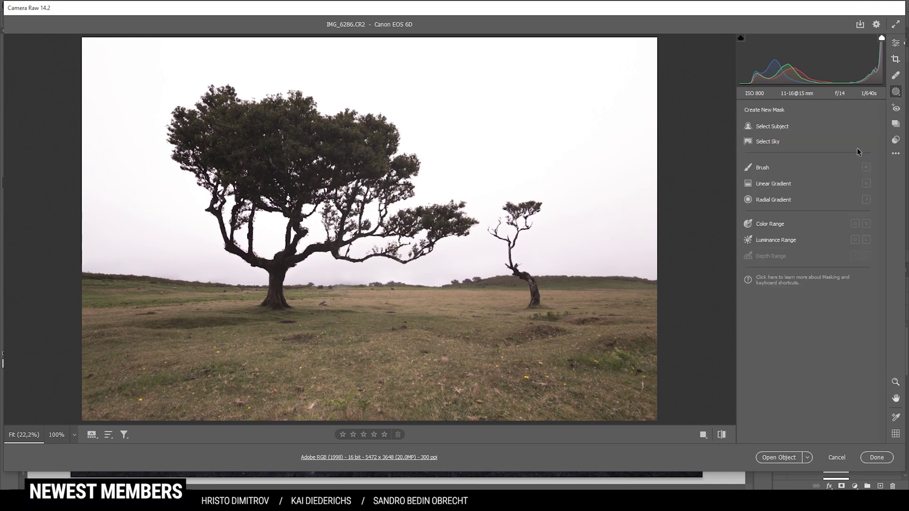
Add a linear gradient mask over the meadow bottom with reduced Exposure.
left_click(779, 185)
left_click_drag(374, 416, 374, 292)
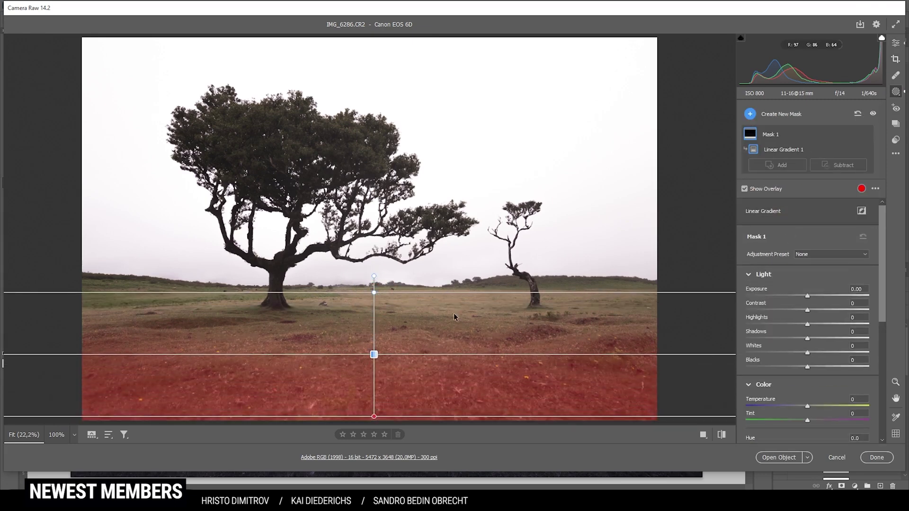
left_click_drag(807, 297, 789, 295)
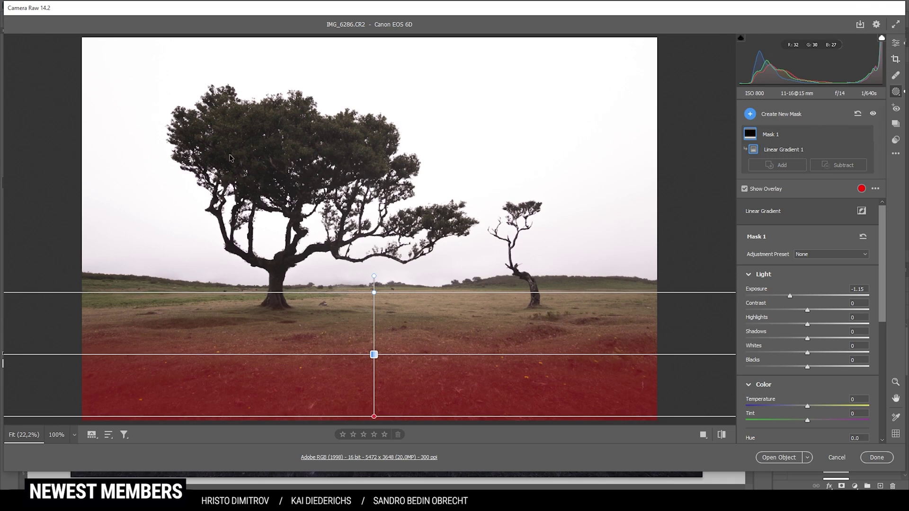
Add an inverted sky mask with Temperature -15, Saturation -35, lifted Blacks and more Contrast.
left_click(750, 114)
left_click(778, 129)
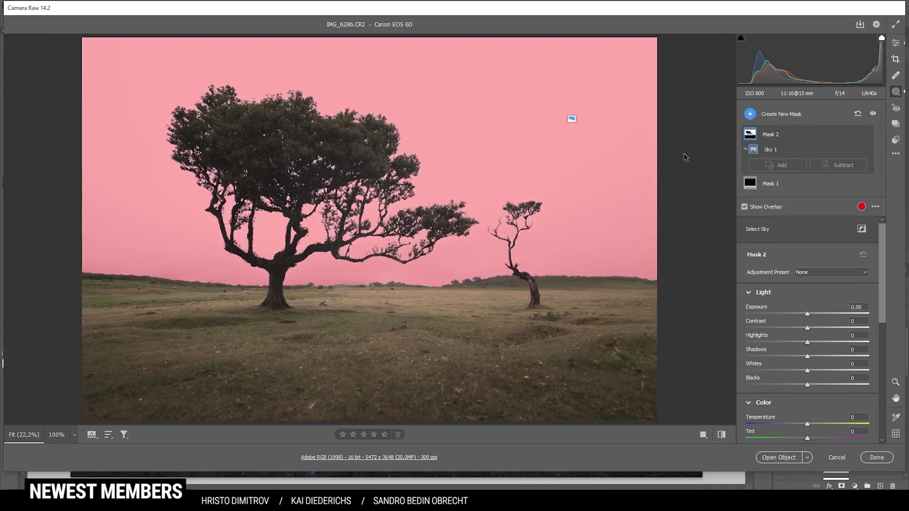
left_click(862, 230)
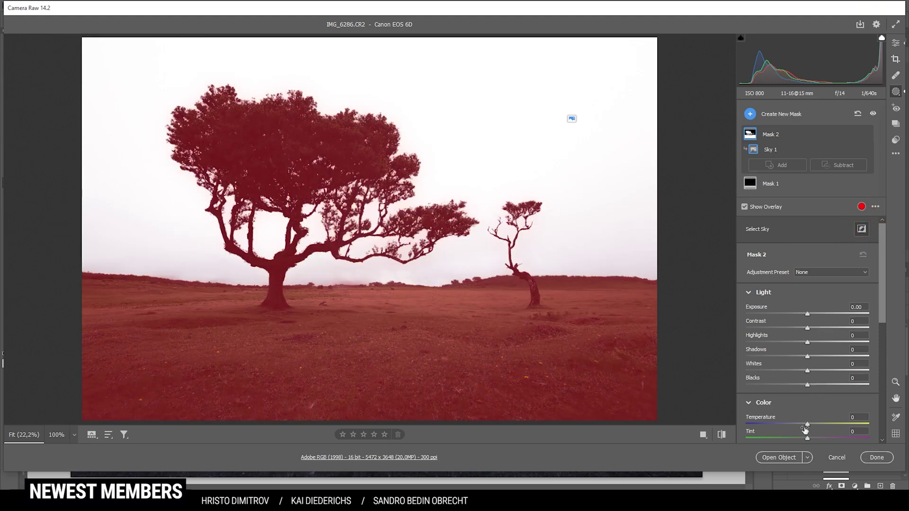
left_click_drag(806, 424, 803, 425)
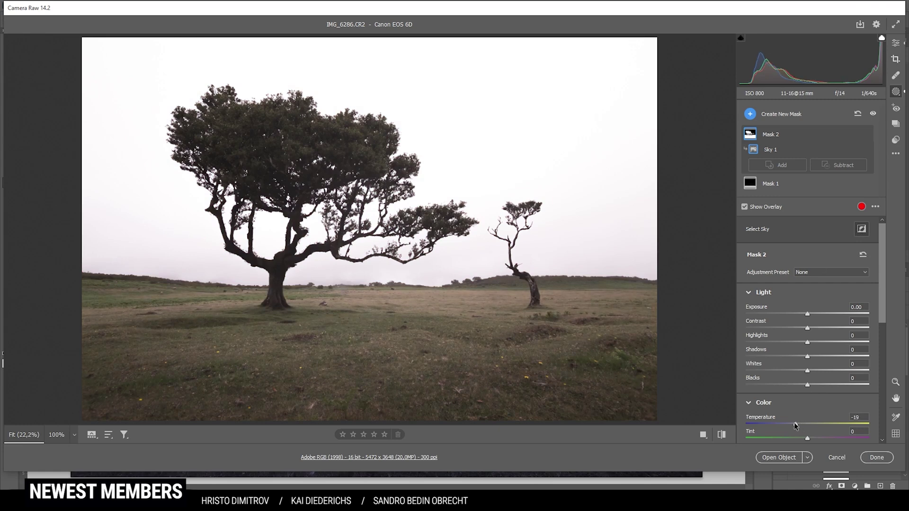
left_click_drag(793, 423, 796, 422)
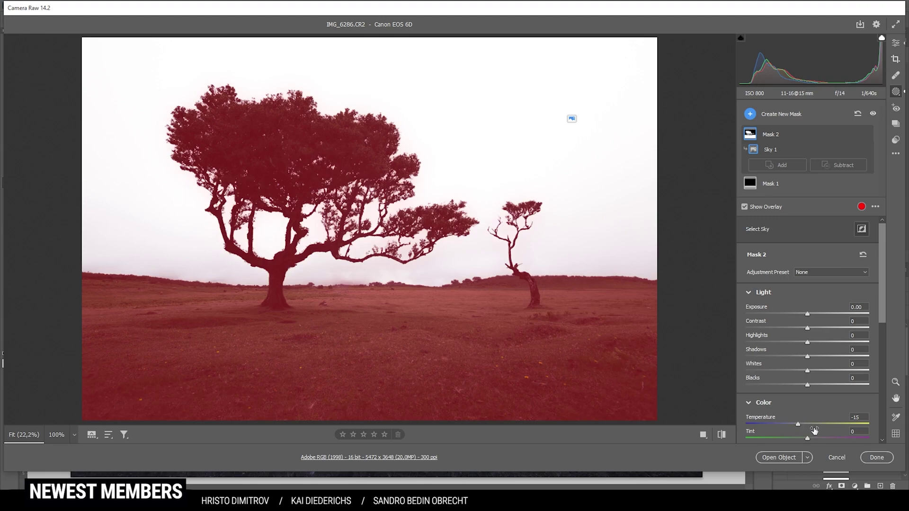
scroll(807, 426, "down", 3)
left_click_drag(804, 435, 799, 438)
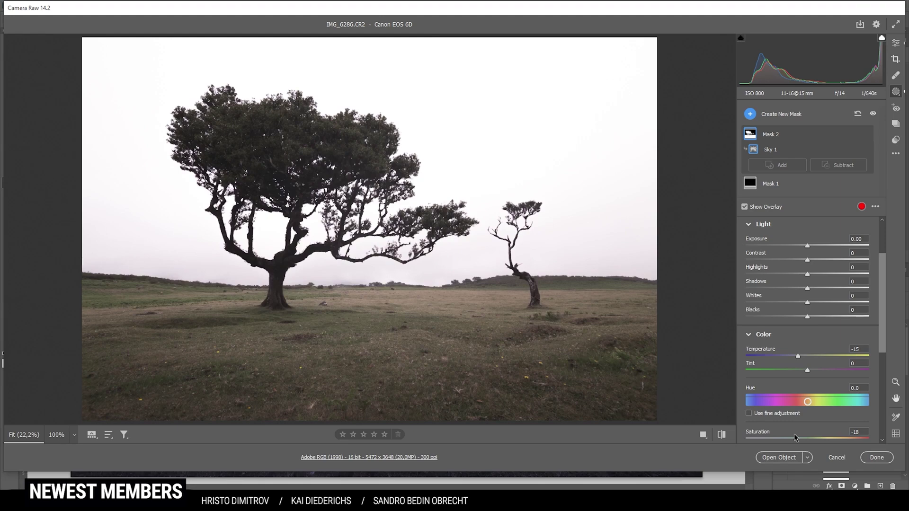
left_click_drag(794, 433, 785, 437)
left_click_drag(806, 318, 808, 315)
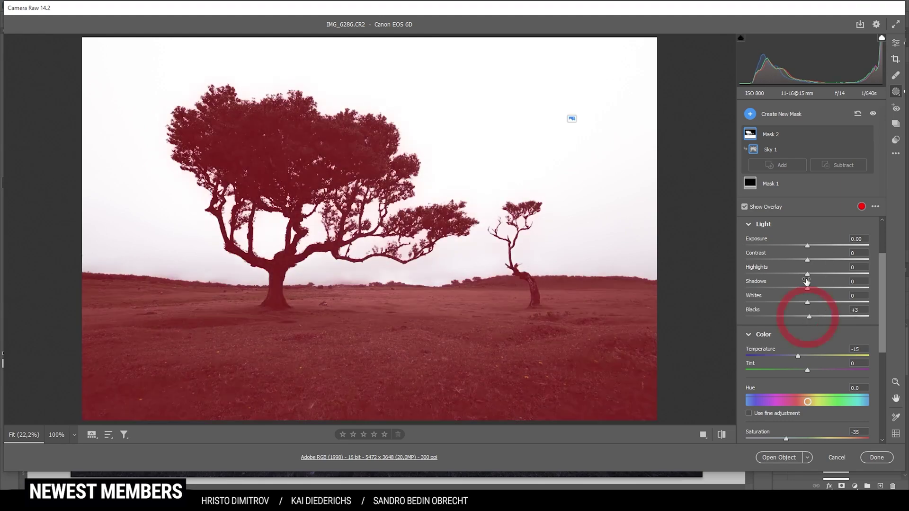
left_click_drag(806, 259, 816, 264)
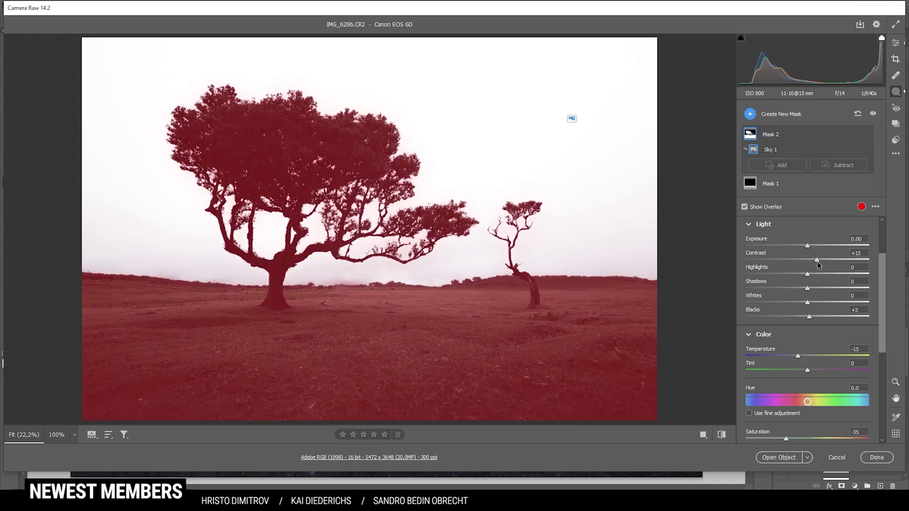
Add a second foreground gradient with Exposure -0.60, Texture +5 and Clarity +22.
left_click(749, 116)
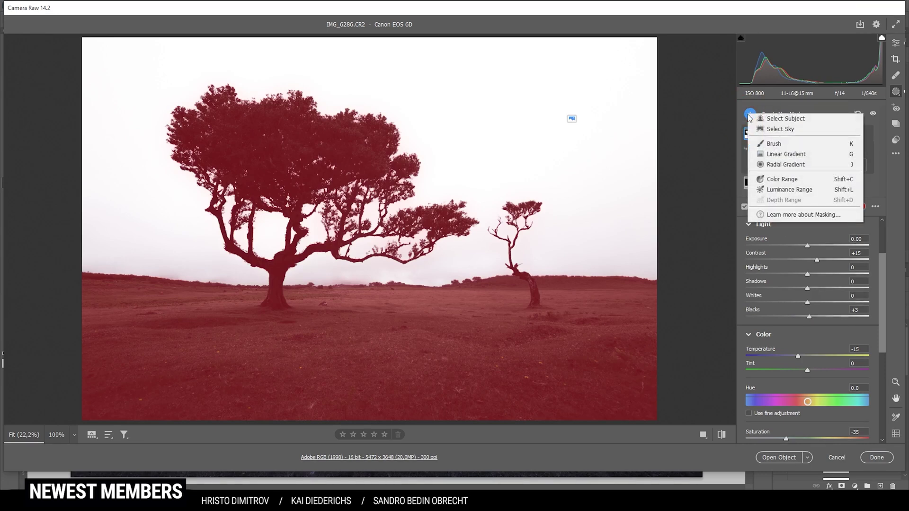
left_click(775, 155)
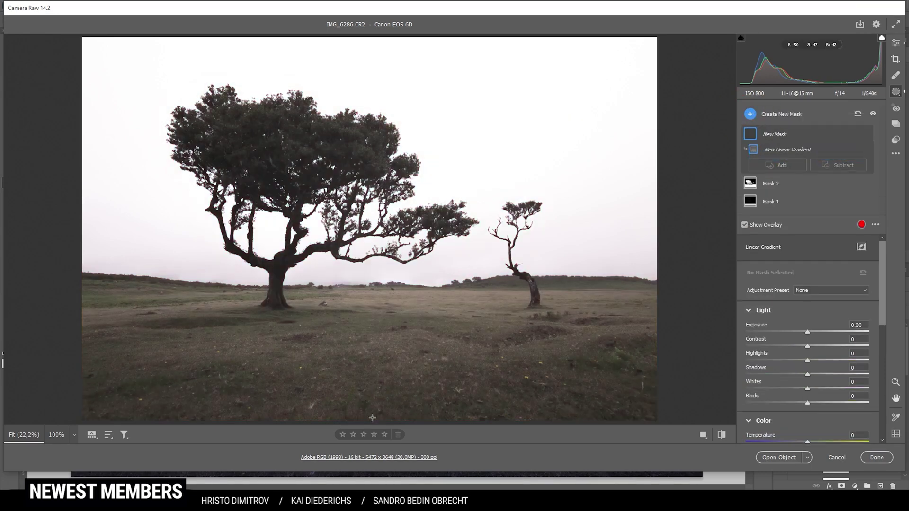
left_click_drag(376, 417, 366, 311)
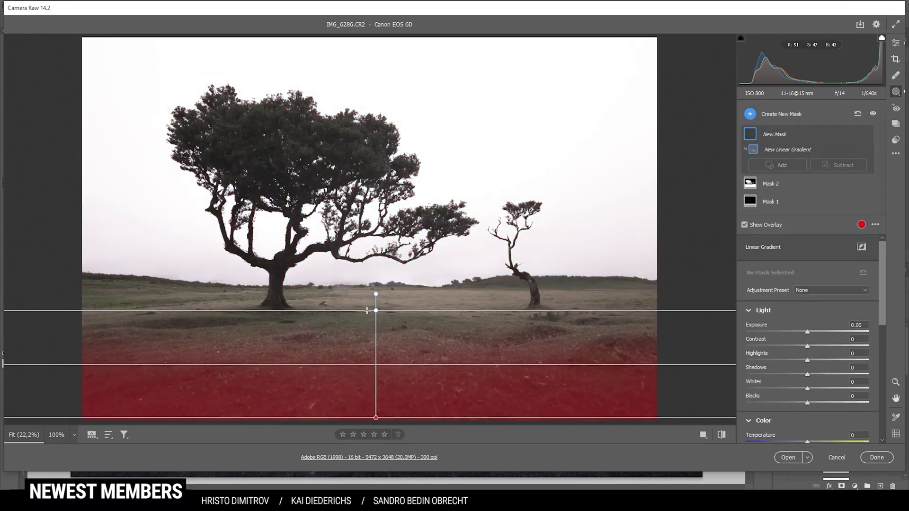
left_click_drag(807, 332, 794, 332)
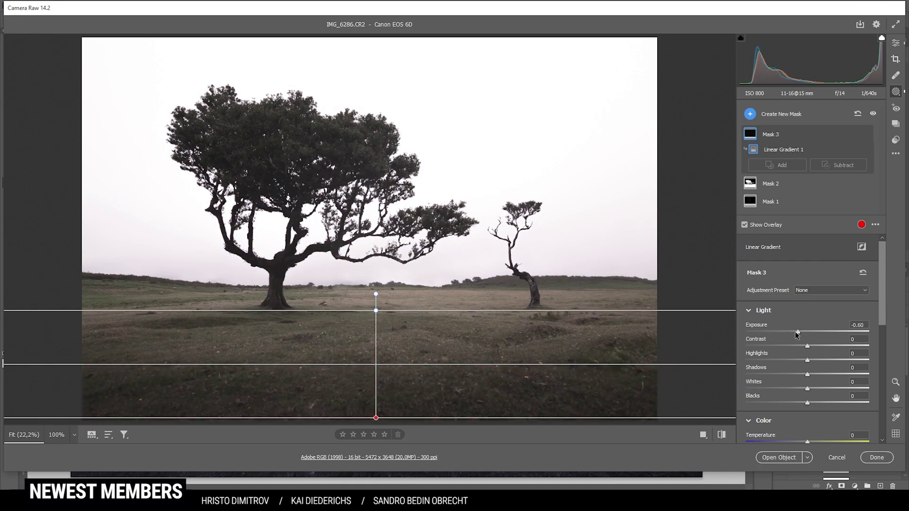
scroll(823, 370, "down", 4)
scroll(812, 392, "down", 2)
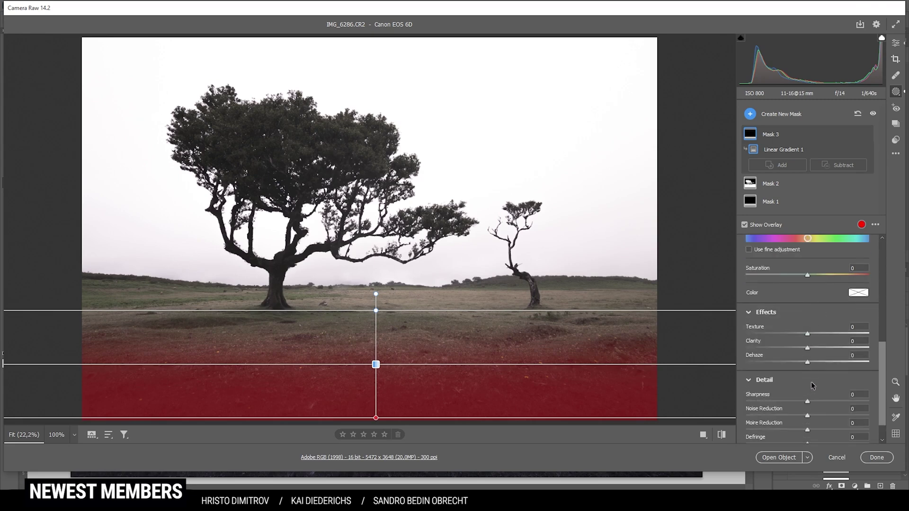
left_click_drag(810, 332, 821, 348)
left_click_drag(376, 364, 376, 350)
left_click(895, 42)
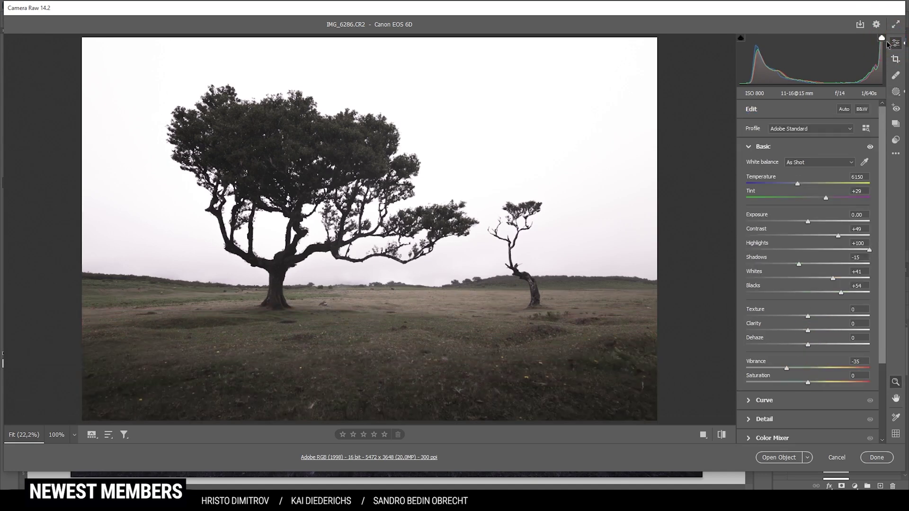
Color-grade Shadows to Hue 225, Saturation 12 and Midtones to Hue 235, Saturation 20.
scroll(828, 284, "down", 3)
scroll(828, 284, "up", 3)
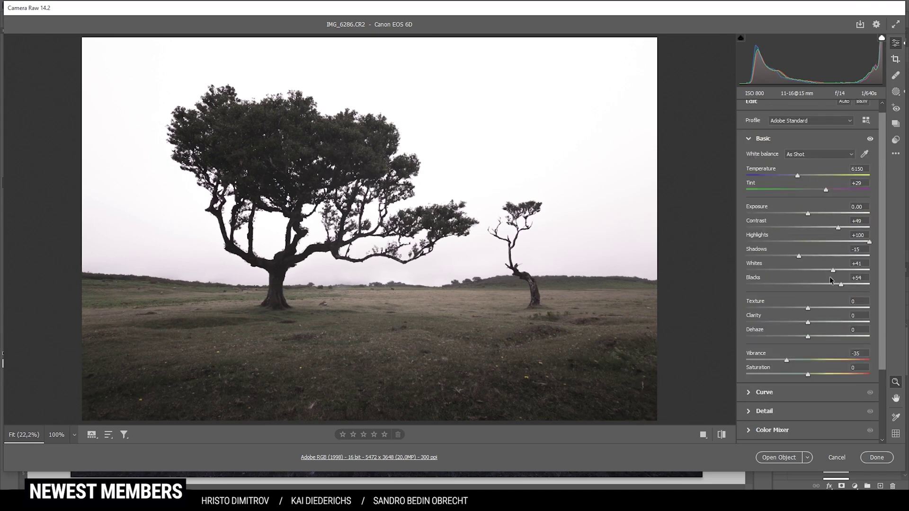
scroll(828, 284, "down", 3)
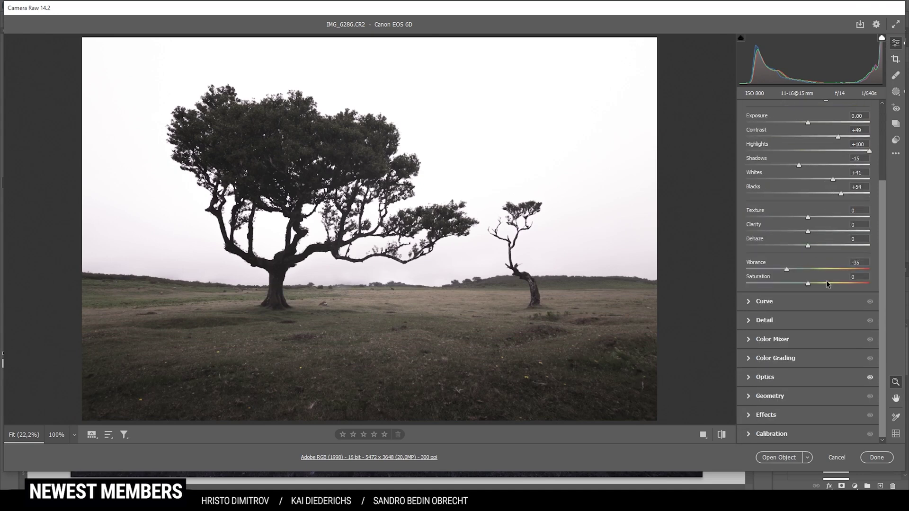
left_click(795, 363)
left_click(804, 237)
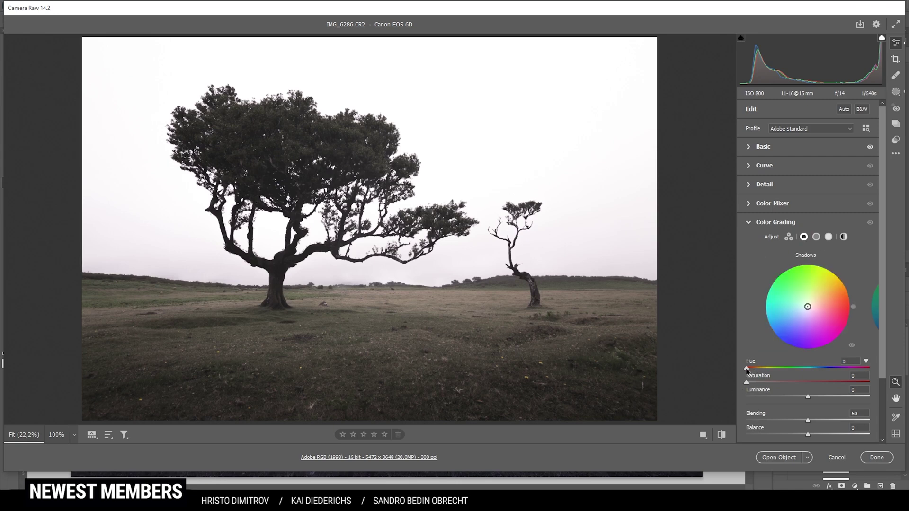
left_click_drag(746, 367, 822, 378)
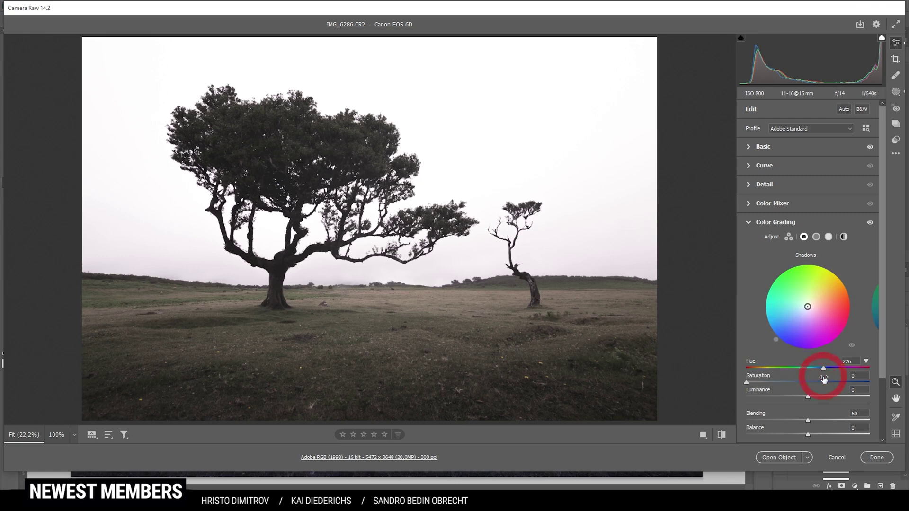
left_click_drag(746, 382, 763, 383)
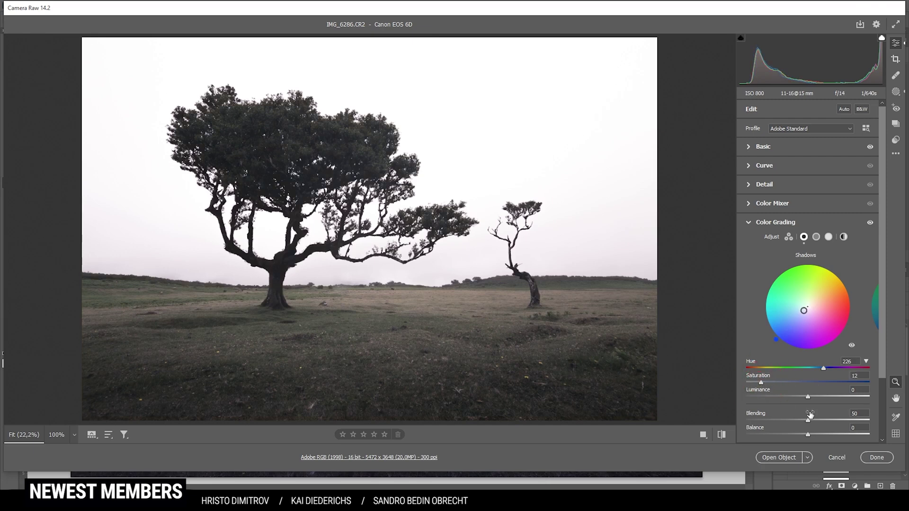
left_click(816, 237)
left_click_drag(747, 368, 826, 368)
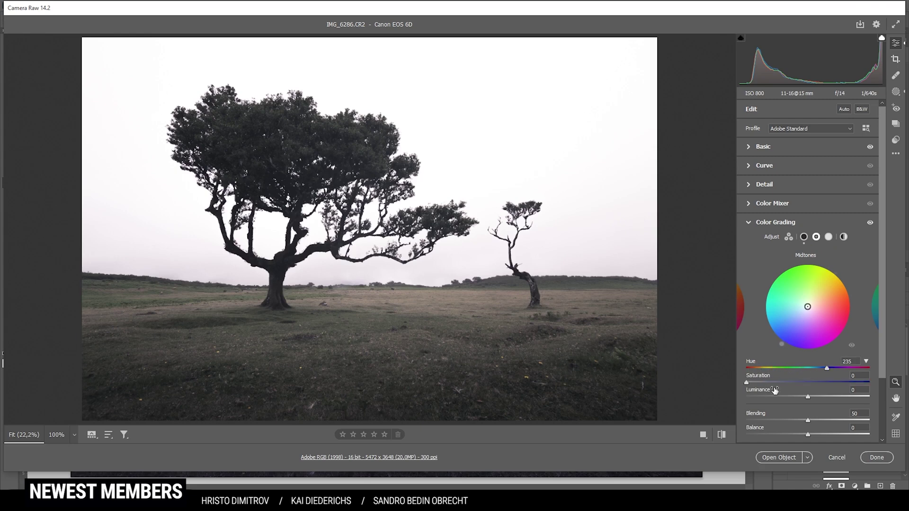
left_click_drag(746, 382, 791, 385)
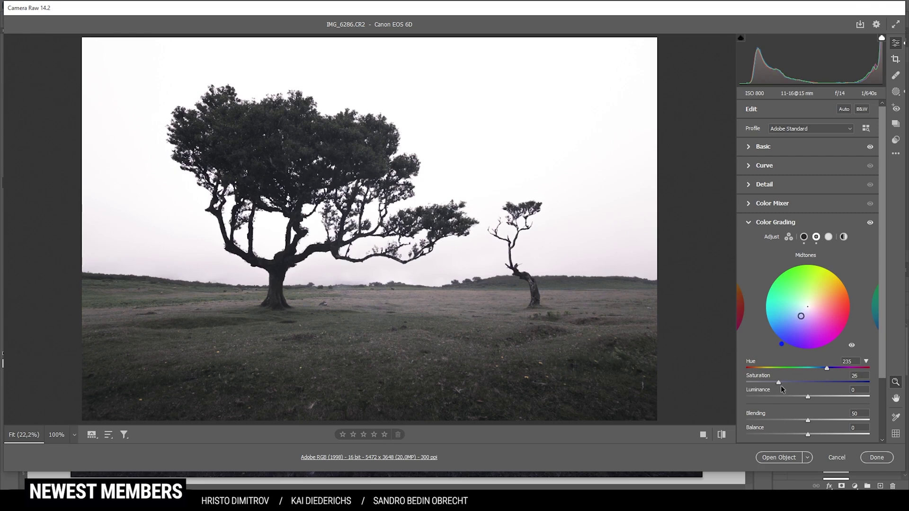
Set Sharpening to Amount 56, Radius 0.5, Detail 100, Masking 56.
left_click(786, 222)
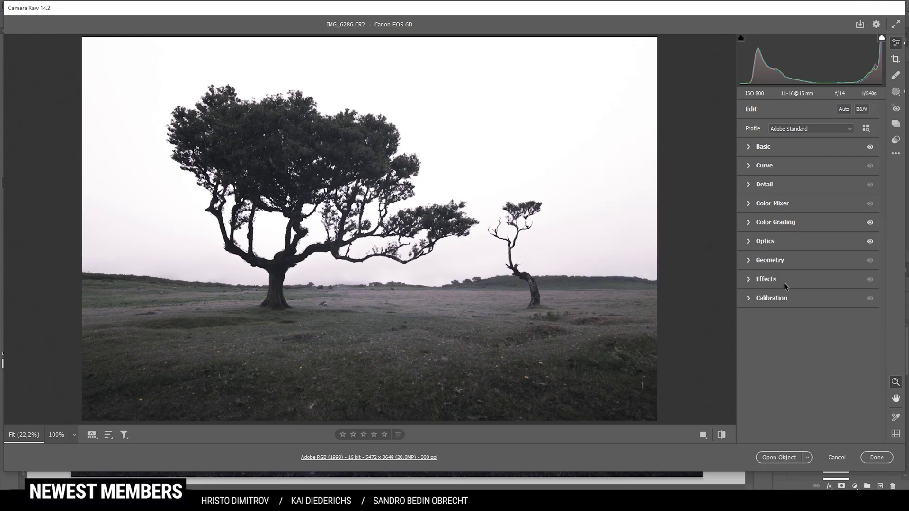
left_click(762, 185)
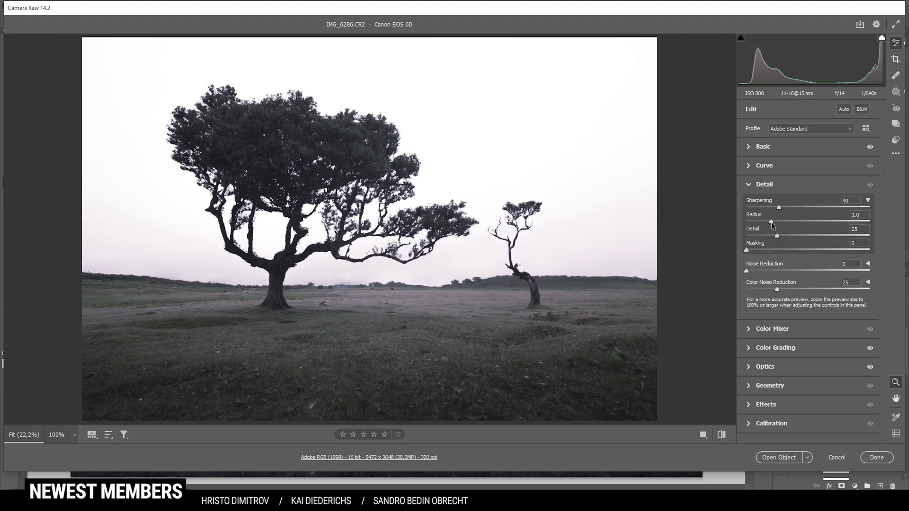
left_click_drag(746, 250, 815, 251)
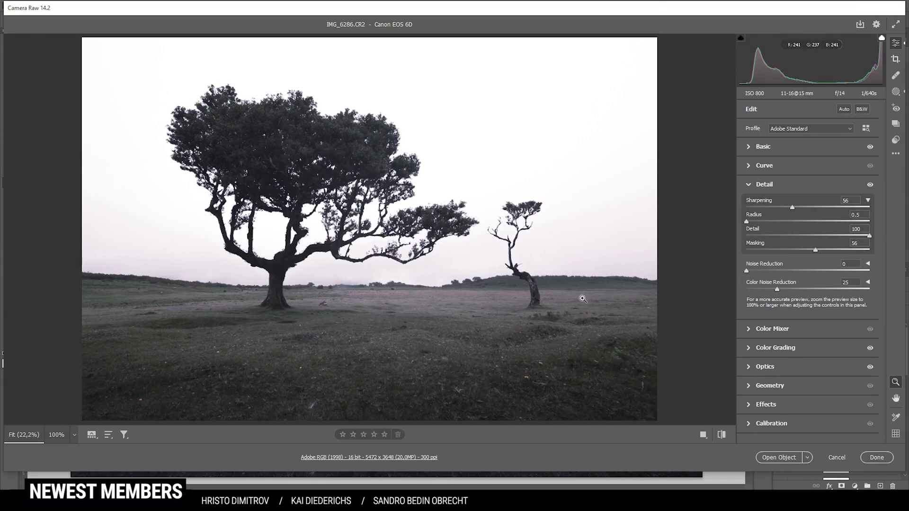
Open as a smart object and apply a Milky Way Sky Replacement: Temperature -43, Brightness 34, Lighting 72, Color Adjustment 80.
left_click(783, 458)
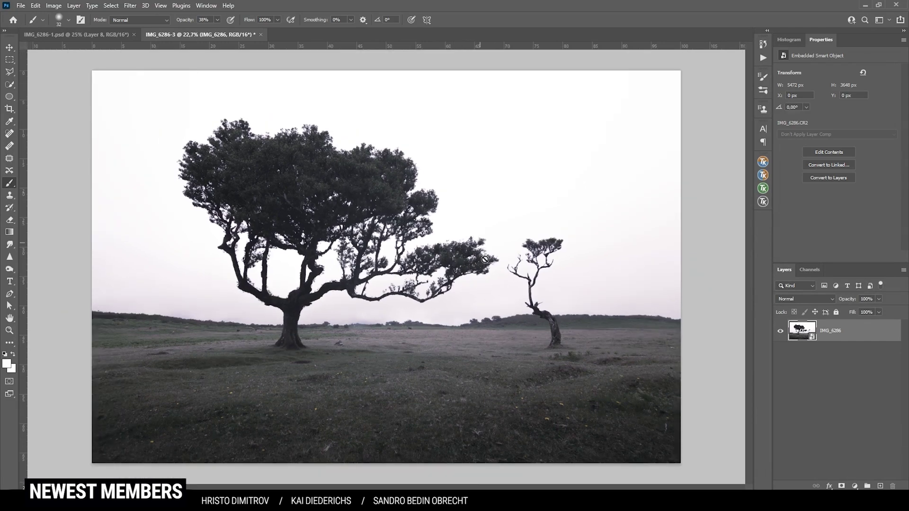
left_click(38, 6)
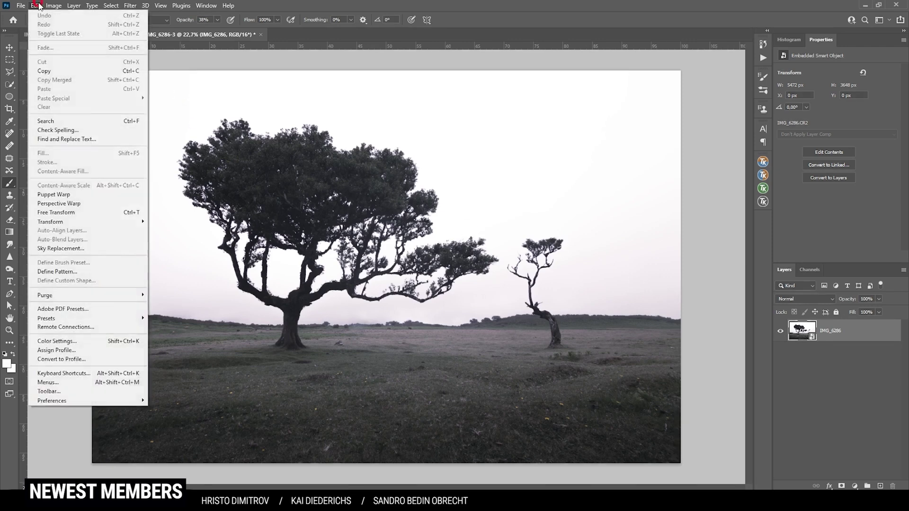
left_click(82, 249)
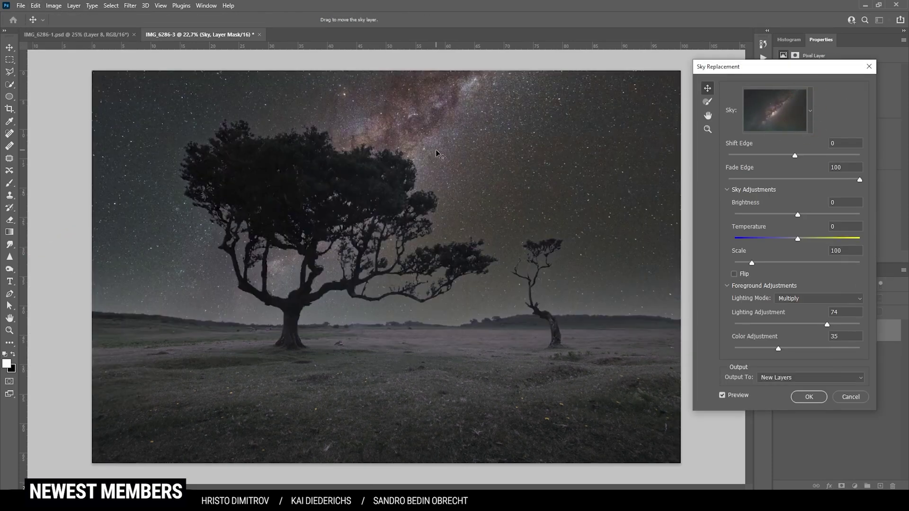
left_click_drag(435, 149, 580, 204)
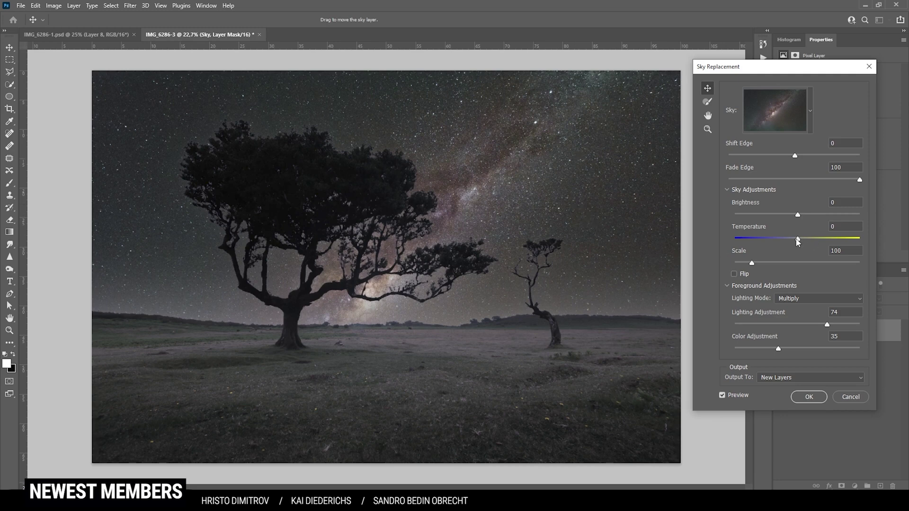
left_click_drag(797, 240, 768, 243)
left_click_drag(799, 216, 821, 218)
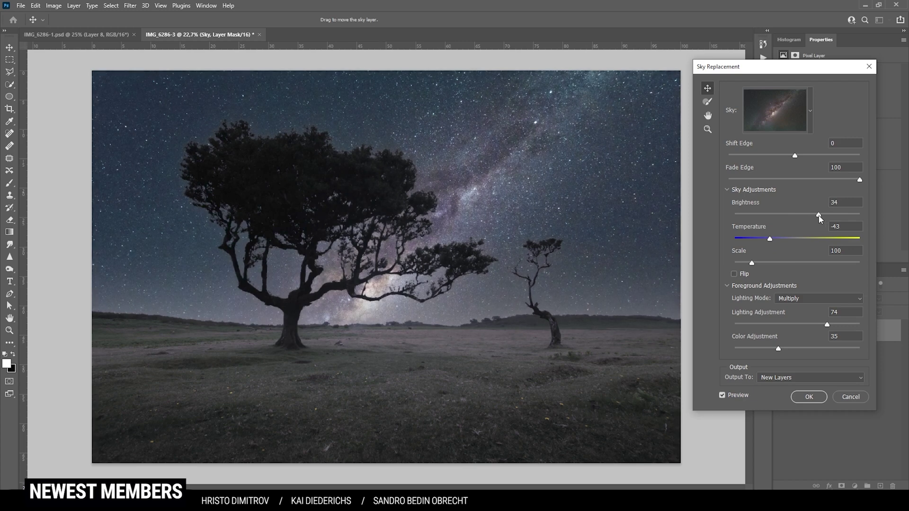
left_click_drag(780, 353, 830, 326)
left_click_drag(829, 327, 825, 325)
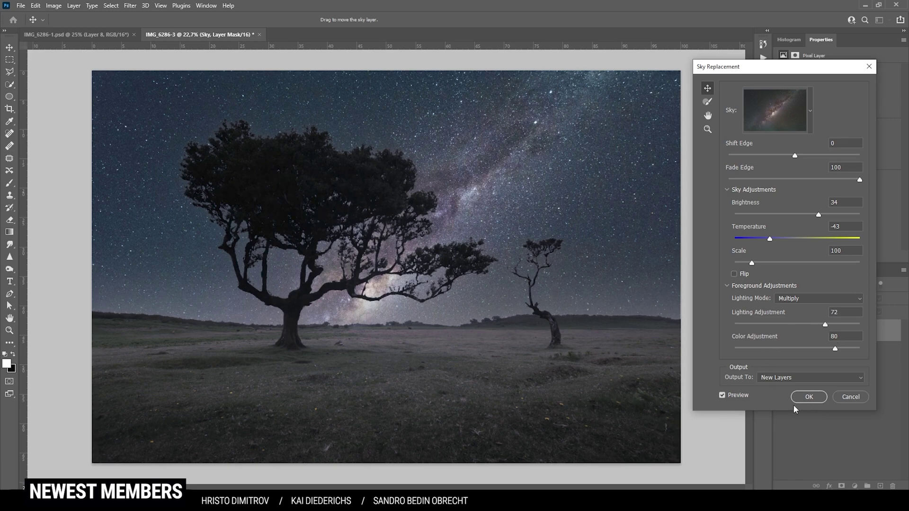
left_click(809, 397)
Toggle the Sky Replacement Group's visibility to compare the old and new sky.
left_click(791, 326)
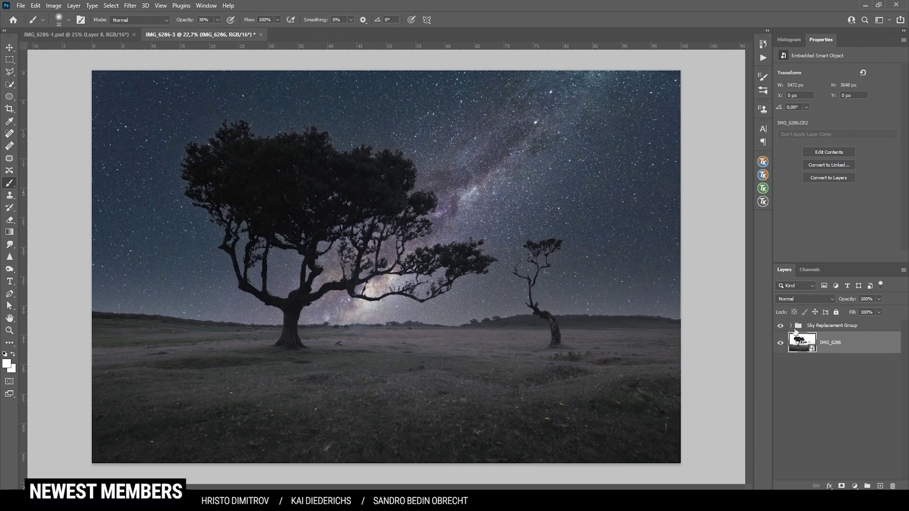
left_click(815, 326)
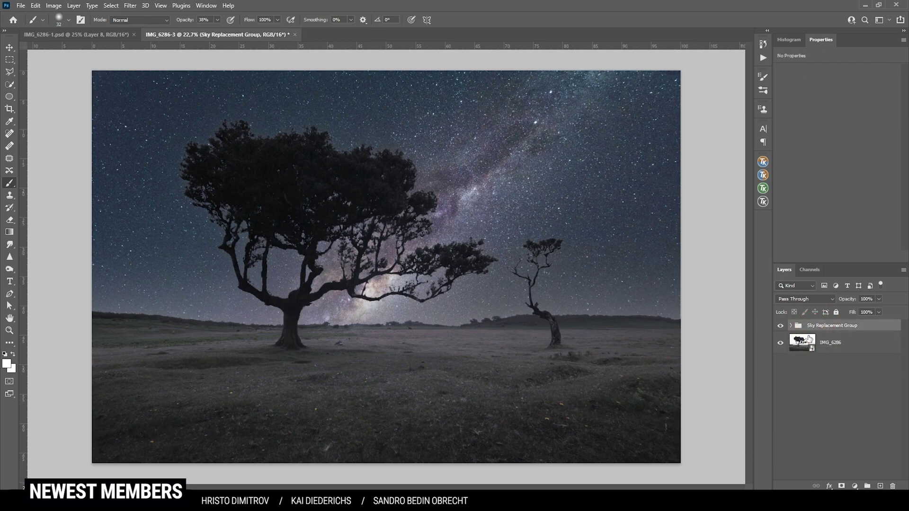
left_click(780, 327)
left_click(780, 327)
left_click(780, 327)
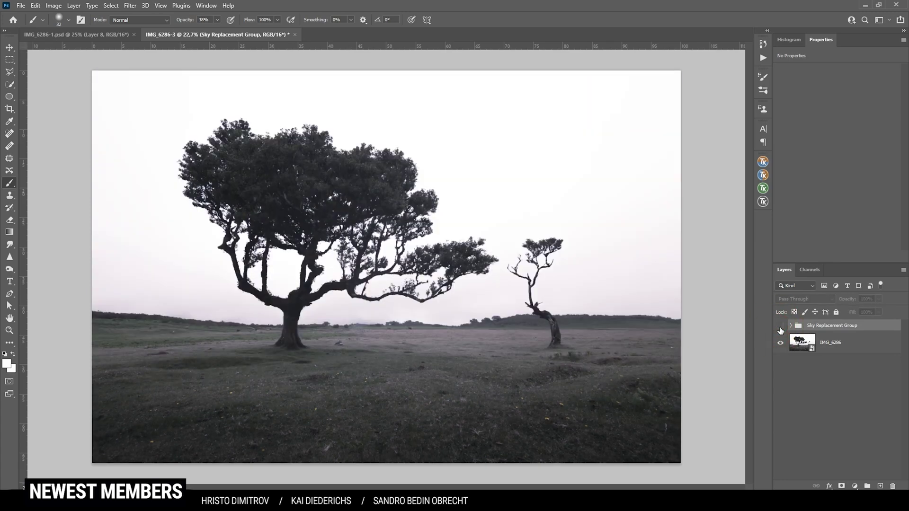
left_click(780, 326)
left_click(780, 327)
left_click(780, 326)
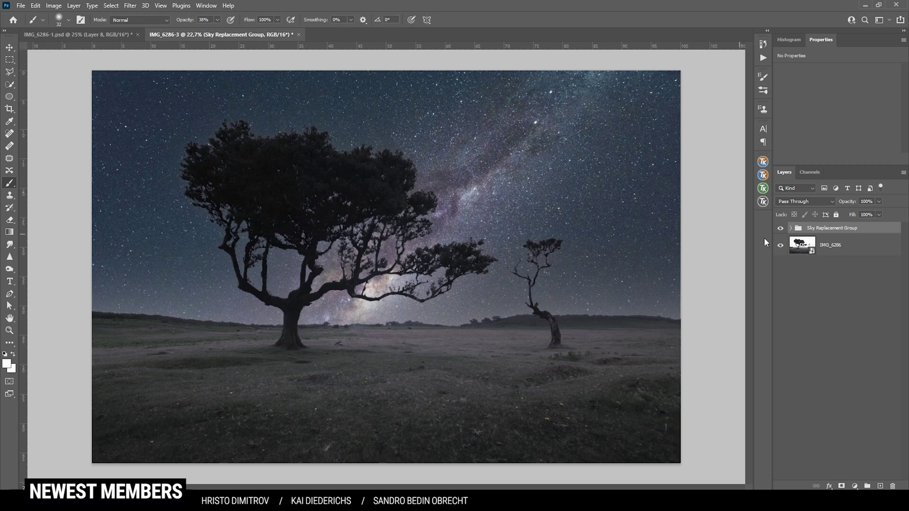
left_click(856, 250)
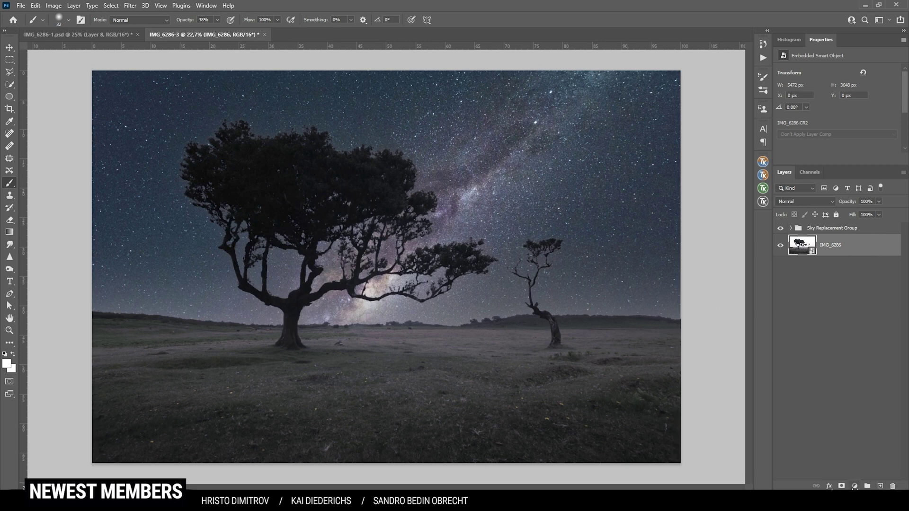
Add a Curves layer above the photo, lifting the Blue curve's top point to input 243, output 255.
left_click(854, 485)
left_click(833, 364)
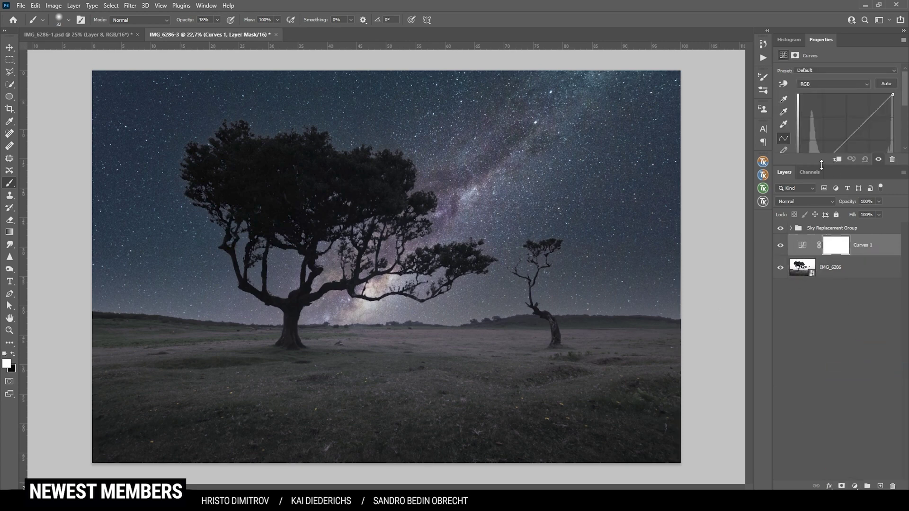
left_click_drag(821, 164, 822, 232)
left_click(847, 84)
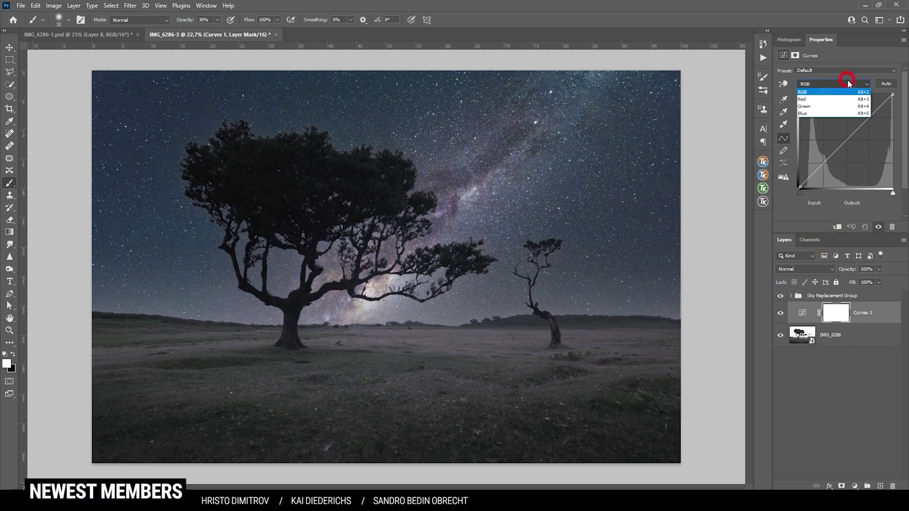
left_click(840, 113)
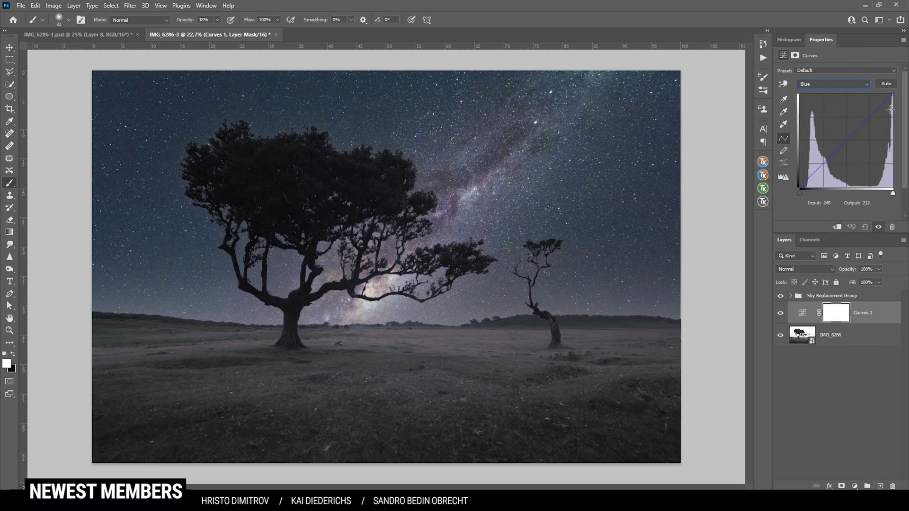
left_click(892, 93)
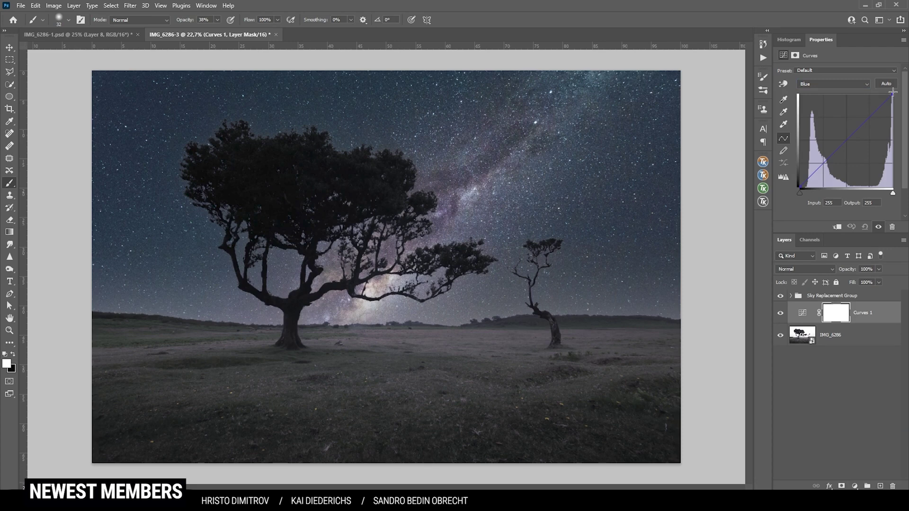
mouse_move(893, 93)
left_mouse_down()
mouse_move(879, 94)
mouse_move(888, 89)
left_mouse_up()
left_click(826, 296)
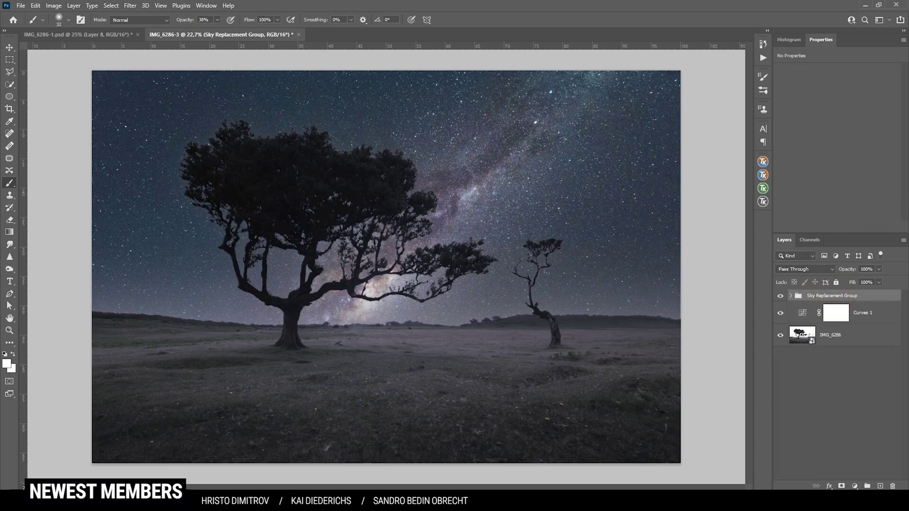
Add Layer 1 on top and mask it with a Select > Sky selection.
left_click(880, 486)
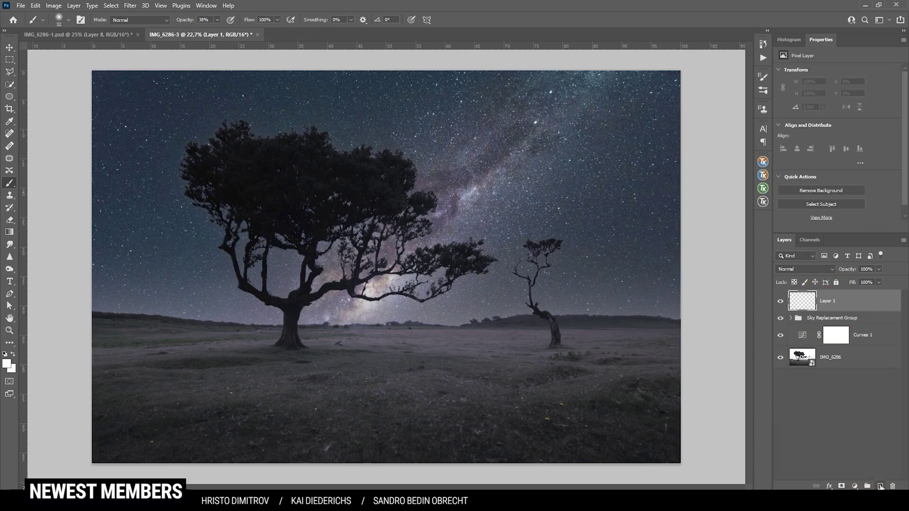
left_click(833, 366)
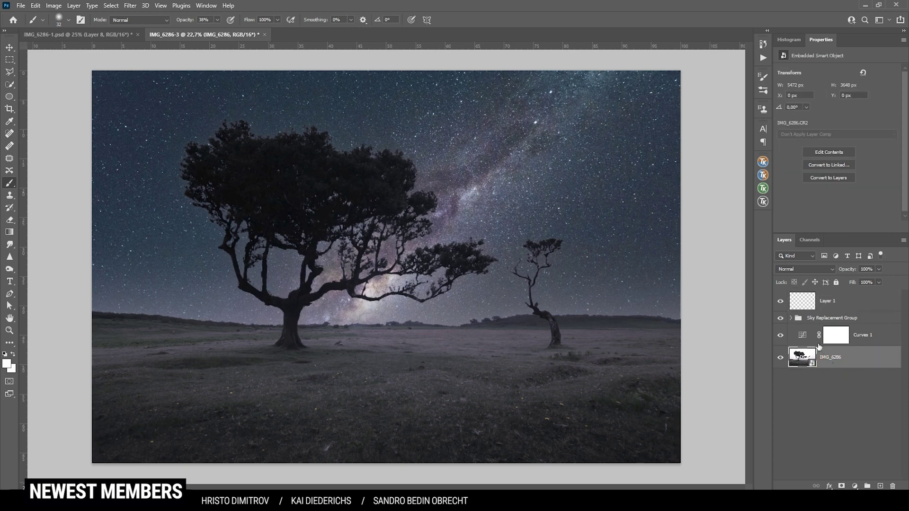
left_click(111, 5)
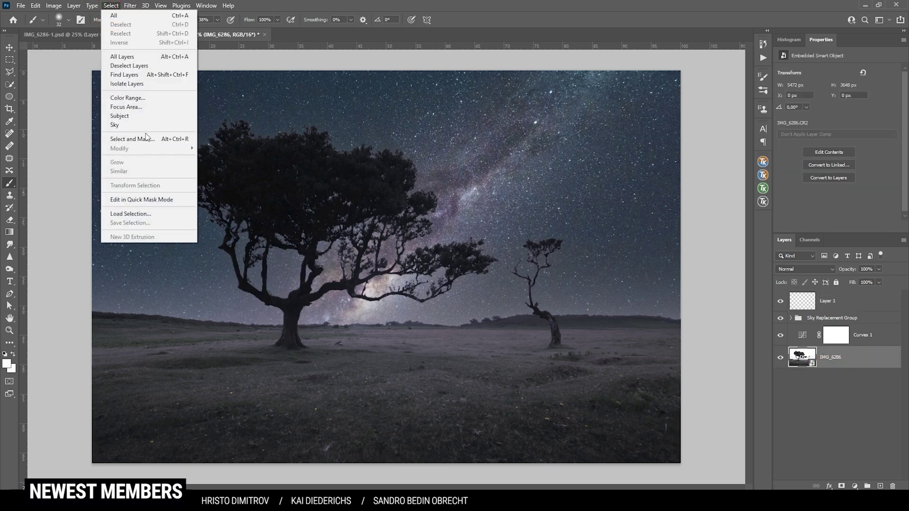
left_click(116, 125)
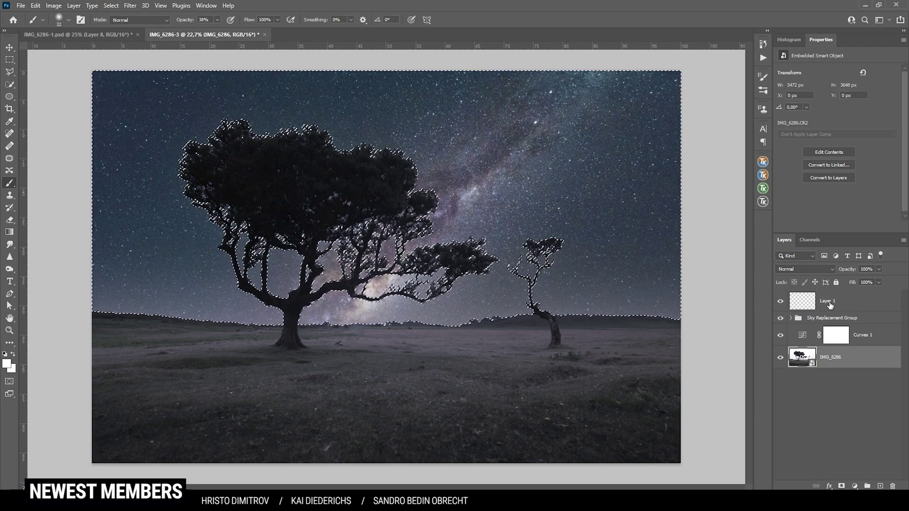
left_click(829, 305)
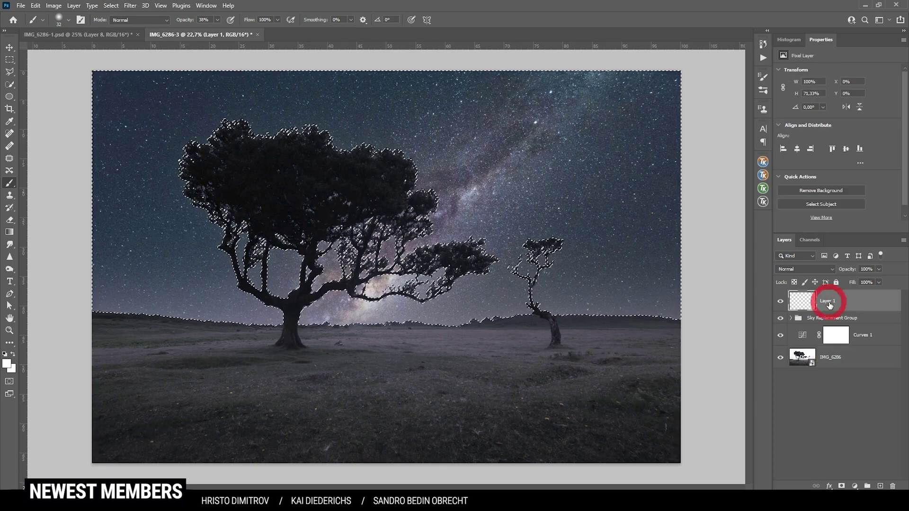
left_click(842, 486)
left_click(800, 307)
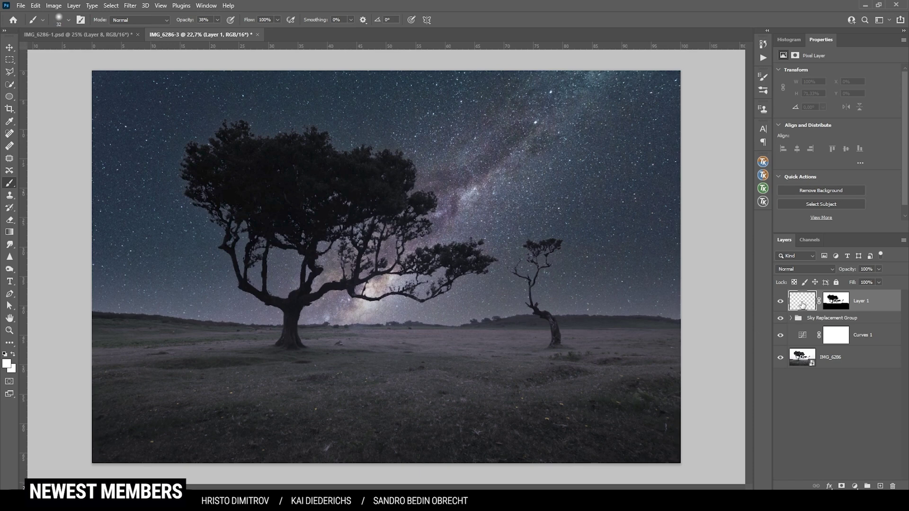
left_click(810, 270)
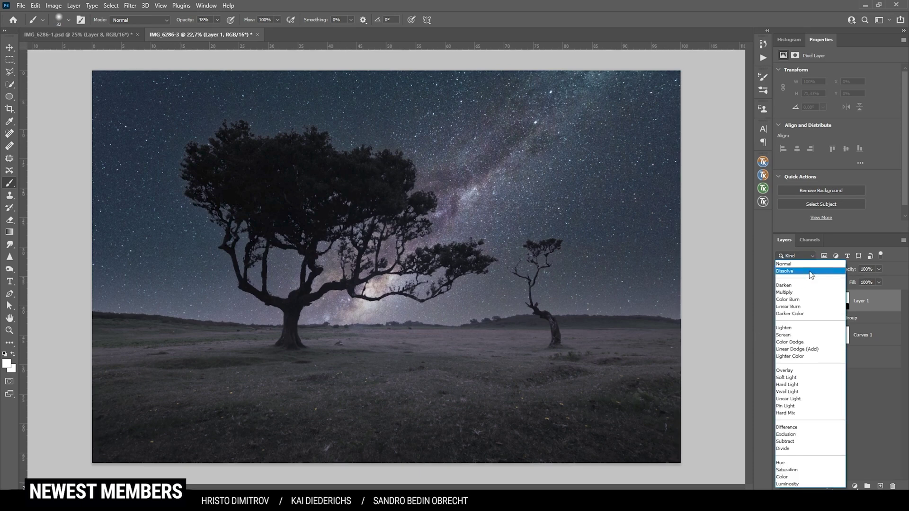
Set Layer 1 to Hard Light, choose a pale cream foreground colour, and set brush opacity to 19%.
left_click(806, 386)
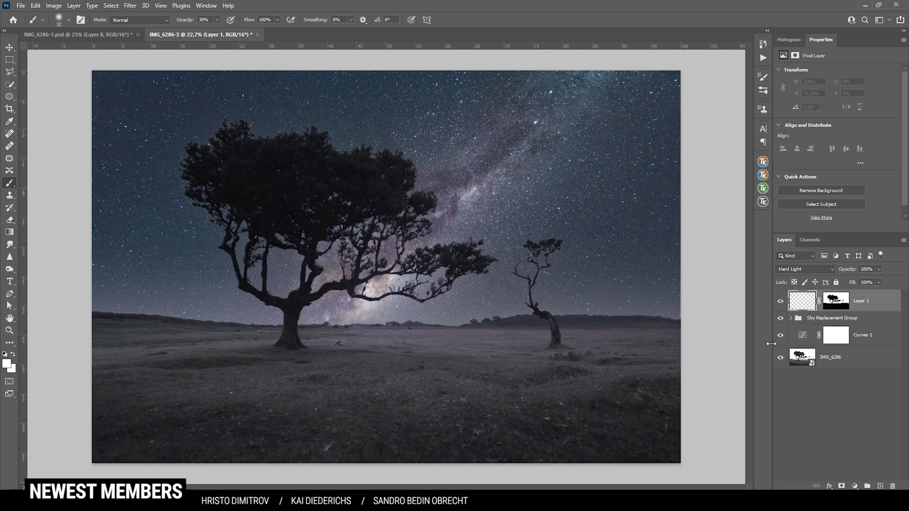
left_click(6, 363)
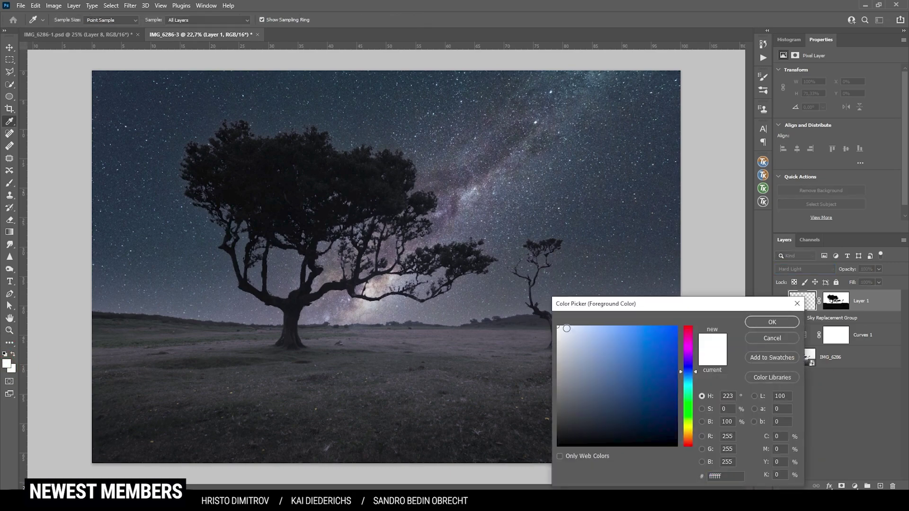
left_click_drag(689, 435, 688, 433)
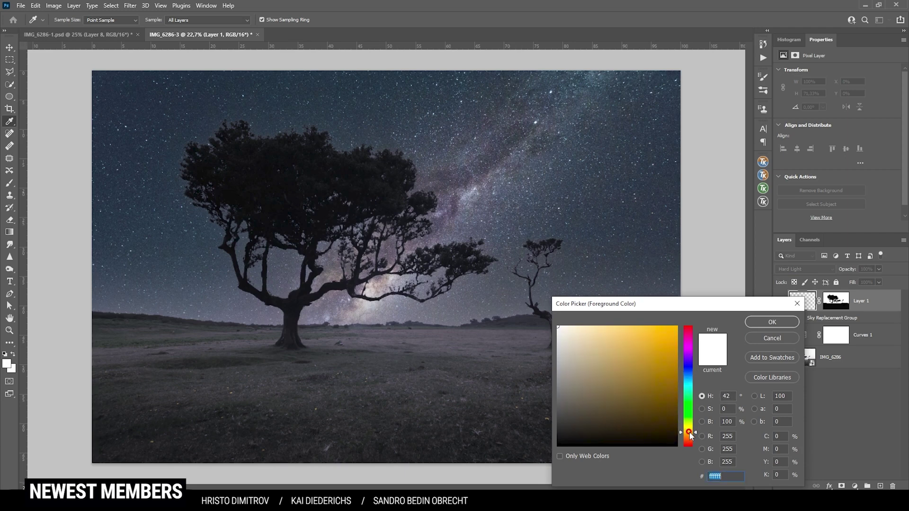
left_click(563, 323)
left_click(564, 325)
left_click(772, 322)
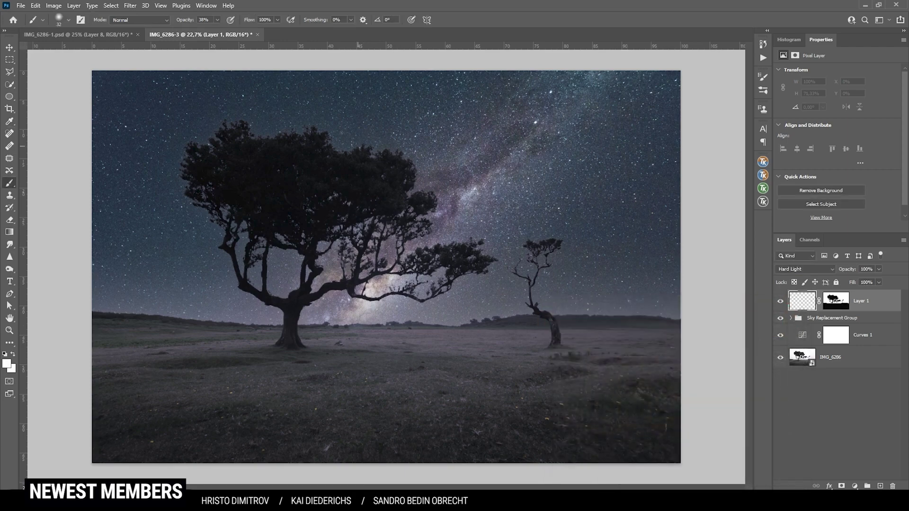
left_click(216, 19)
left_click_drag(217, 30, 209, 30)
Paint cream haze along the horizon behind both trees.
mouse_move(369, 341)
left_mouse_down()
mouse_move(395, 357)
mouse_move(404, 321)
mouse_move(417, 324)
mouse_move(393, 362)
left_mouse_up()
mouse_move(333, 337)
left_mouse_down()
mouse_move(390, 325)
mouse_move(172, 328)
left_mouse_up()
mouse_move(407, 334)
left_mouse_down()
mouse_move(577, 341)
mouse_move(470, 325)
mouse_move(312, 346)
mouse_move(375, 381)
left_mouse_up()
mouse_move(351, 348)
left_mouse_down()
mouse_move(302, 339)
mouse_move(348, 345)
mouse_move(353, 335)
mouse_move(396, 329)
mouse_move(460, 337)
mouse_move(393, 334)
left_mouse_up()
mouse_move(288, 322)
left_mouse_down()
mouse_move(502, 344)
mouse_move(432, 360)
mouse_move(436, 346)
mouse_move(527, 385)
mouse_move(560, 325)
mouse_move(584, 322)
left_mouse_up()
Add Layer 2 in Soft Light and dab light on the horizon near the big trunk at 30% opacity.
left_click(880, 486)
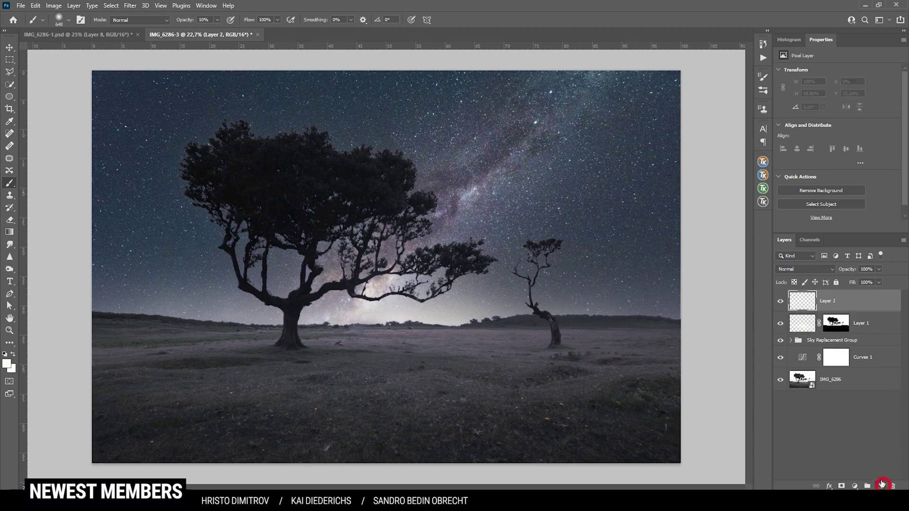
left_click(817, 271)
left_click(805, 377)
mouse_move(376, 317)
left_mouse_down()
mouse_move(385, 314)
mouse_move(314, 315)
mouse_move(324, 308)
mouse_move(312, 317)
mouse_move(398, 309)
mouse_move(497, 324)
mouse_move(405, 291)
mouse_move(426, 290)
left_mouse_up()
right_click(360, 315)
key("Escape")
left_click(271, 315)
left_click_drag(360, 314, 341, 314)
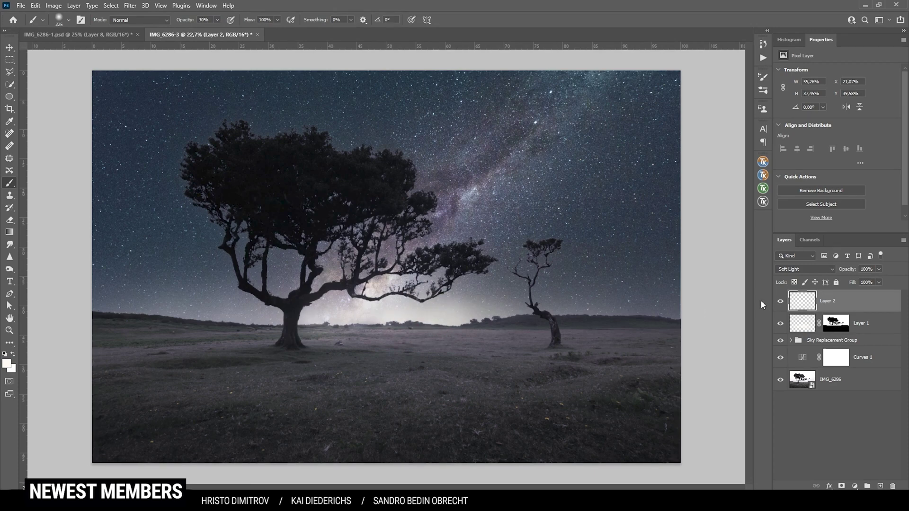
key("3")
key("bracketright")
key("bracketright")
key("bracketright")
key("bracketright")
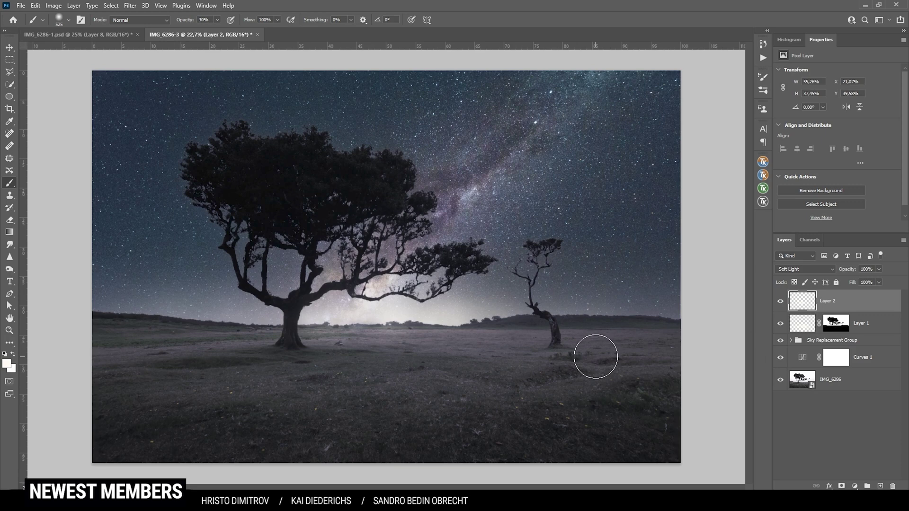
Add Layer 3 in Overlay mode with black foreground and brush opacity about 10%.
left_click(880, 486)
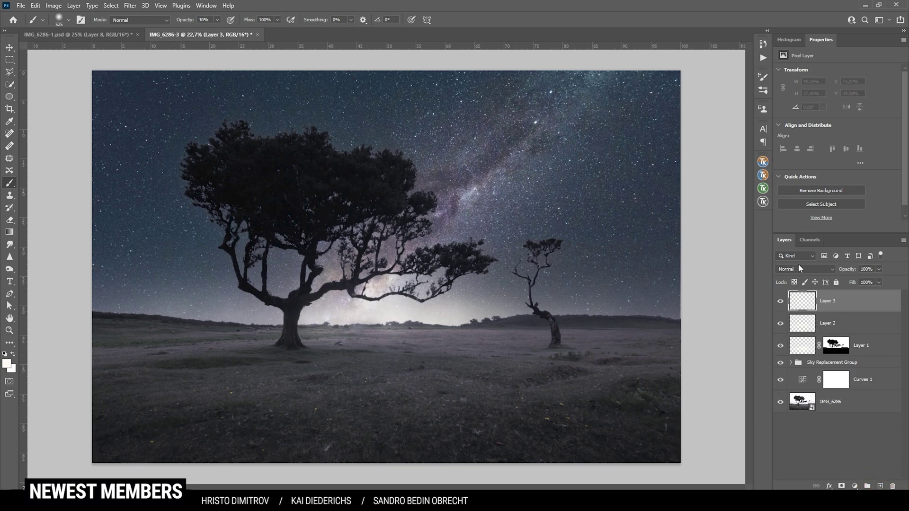
left_click(804, 268)
left_click(798, 373)
left_click(8, 365)
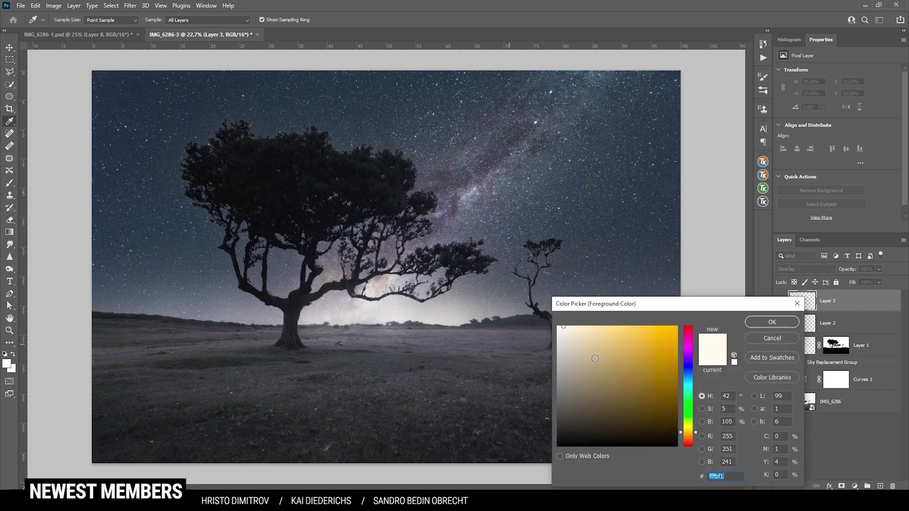
left_click_drag(594, 384, 538, 479)
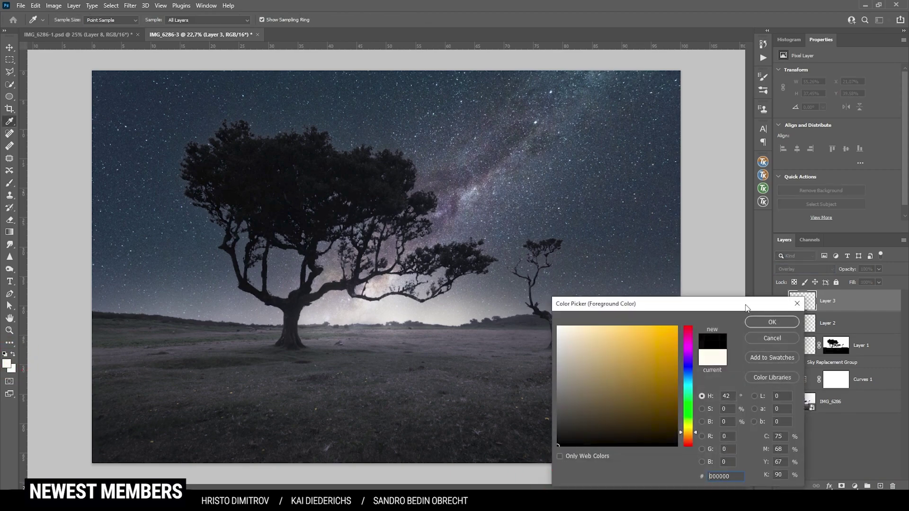
left_click(757, 322)
key("b")
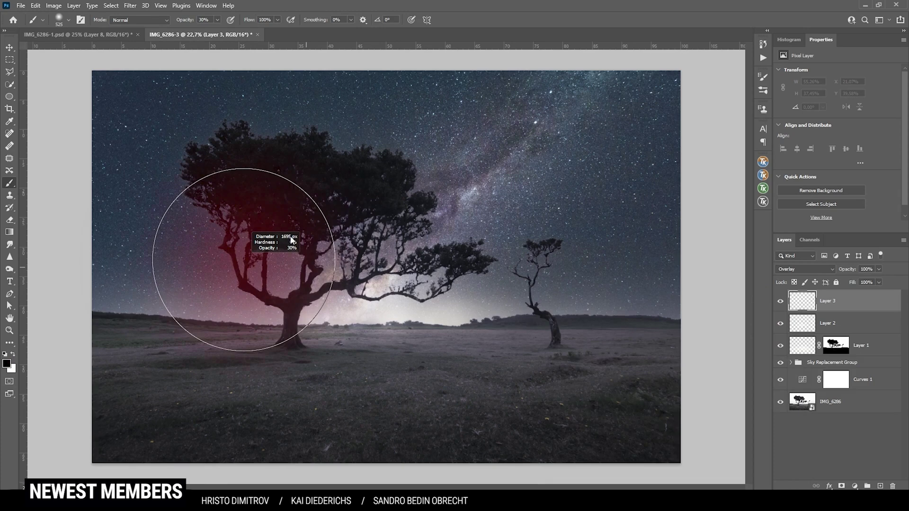
left_click_drag(218, 19, 210, 31)
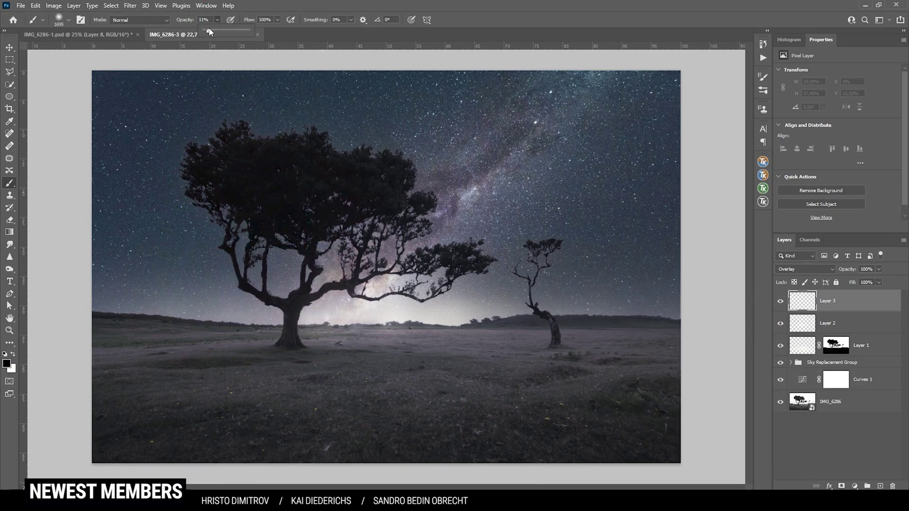
left_click(286, 6)
Paint faint black over the lower ground and compare with Layer 3 hidden and shown.
mouse_move(122, 432)
left_mouse_down()
mouse_move(181, 453)
mouse_move(258, 460)
mouse_move(489, 451)
mouse_move(707, 416)
mouse_move(608, 471)
mouse_move(512, 480)
mouse_move(461, 463)
mouse_move(397, 410)
left_mouse_up()
left_click_drag(316, 410, 236, 405)
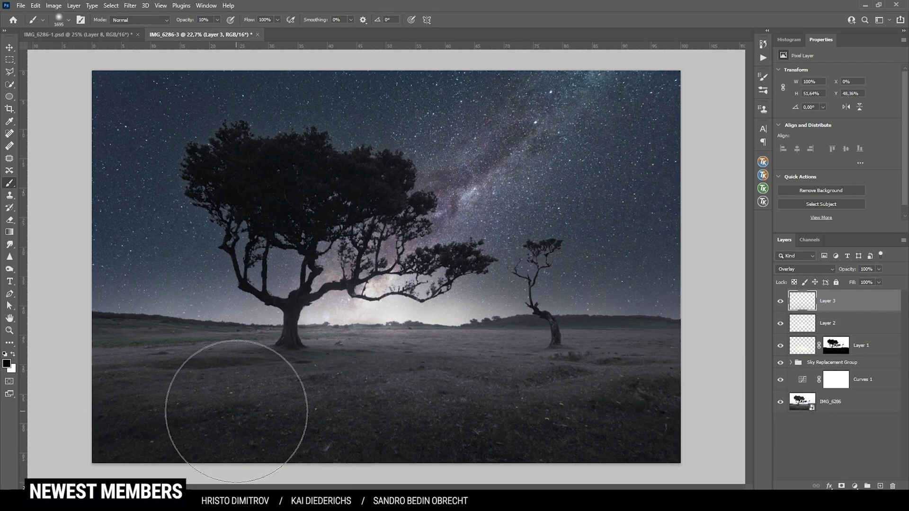
left_click(781, 301)
left_click(781, 301)
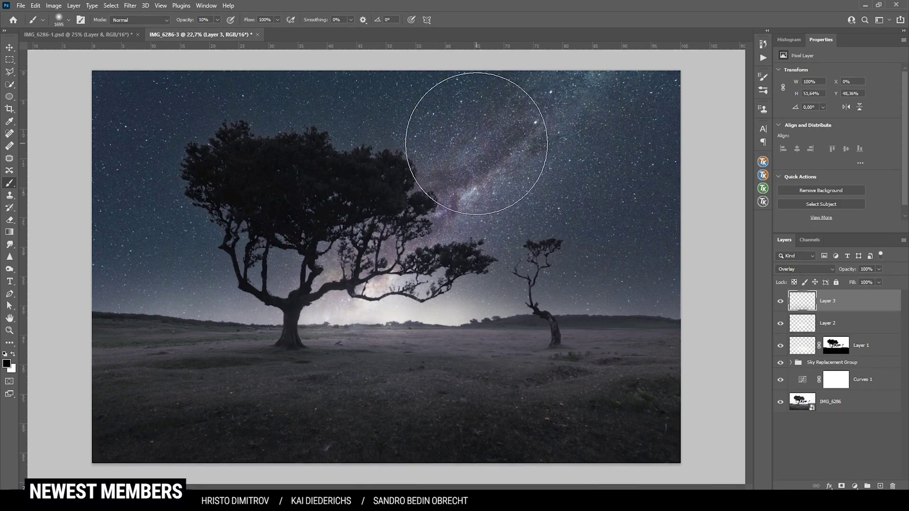
left_click(832, 410, "shift")
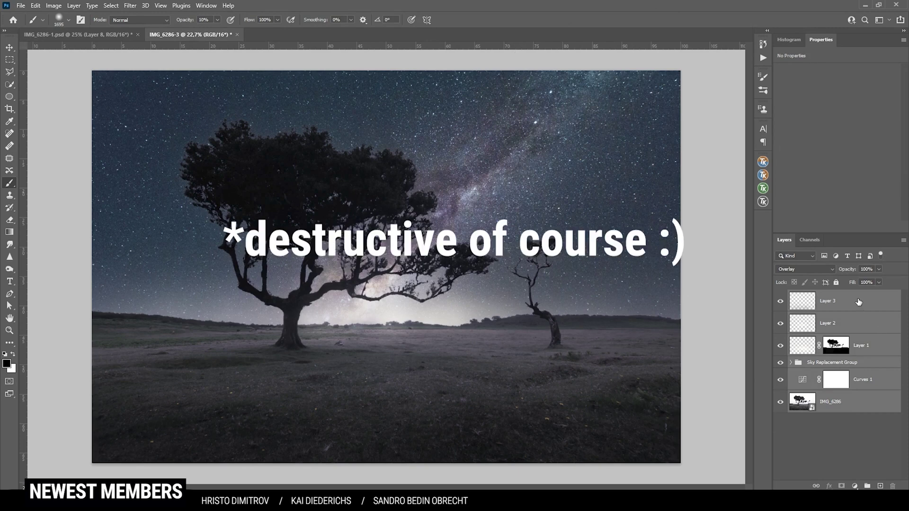
Merge the selected layers into Layer 3 and launch Nik Color Efex Pro 4 on it.
key("ctrl+e")
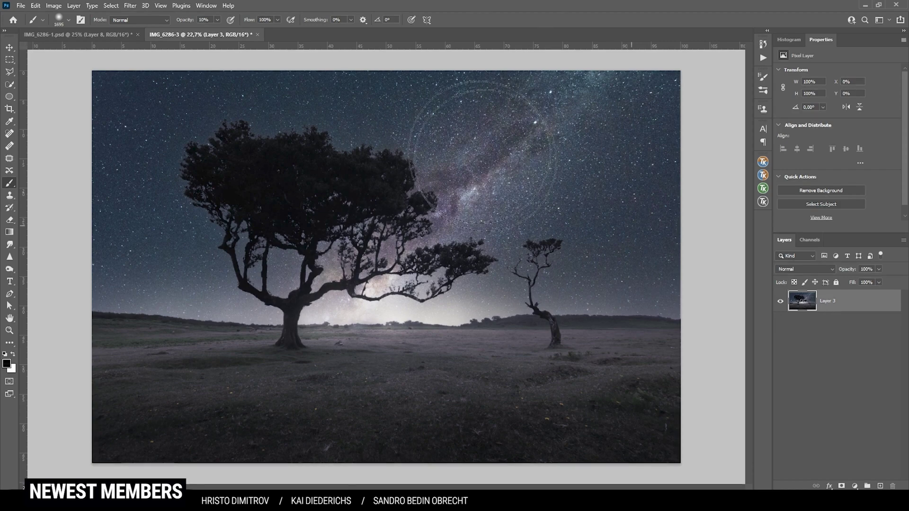
left_click(126, 6)
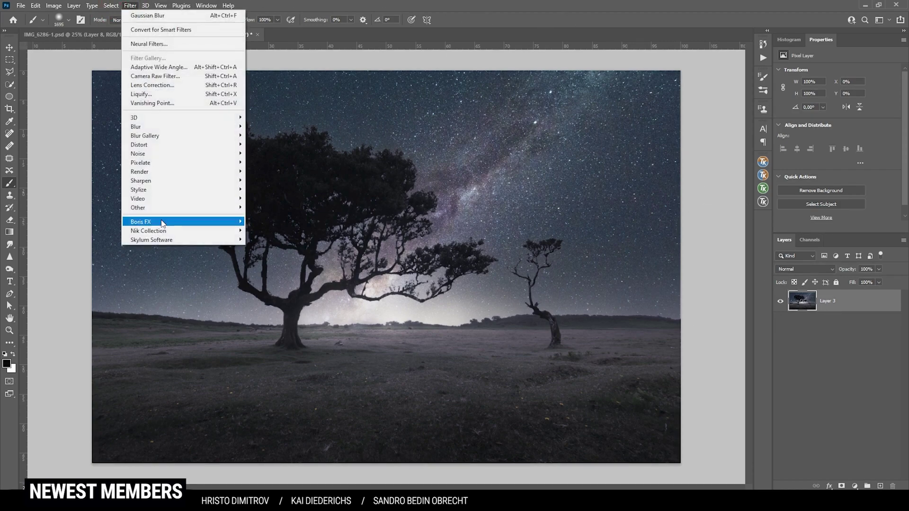
mouse_move(166, 232)
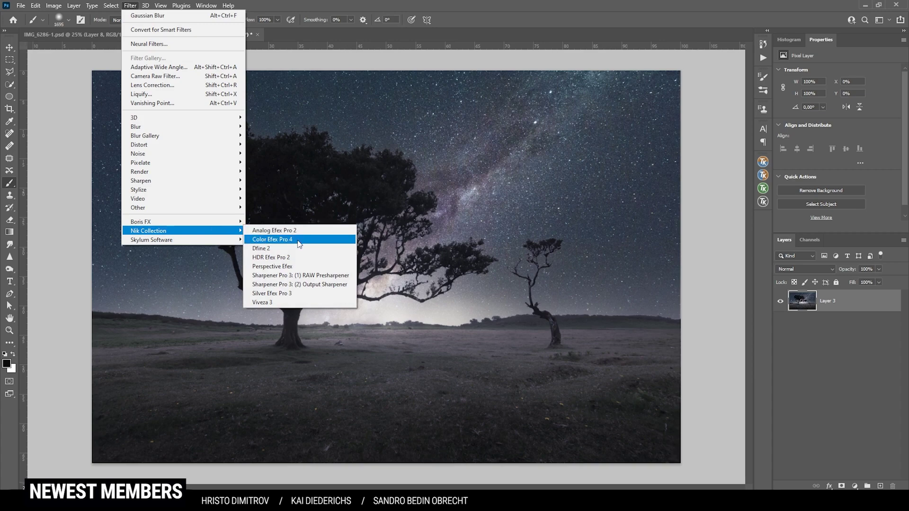
left_click(272, 239)
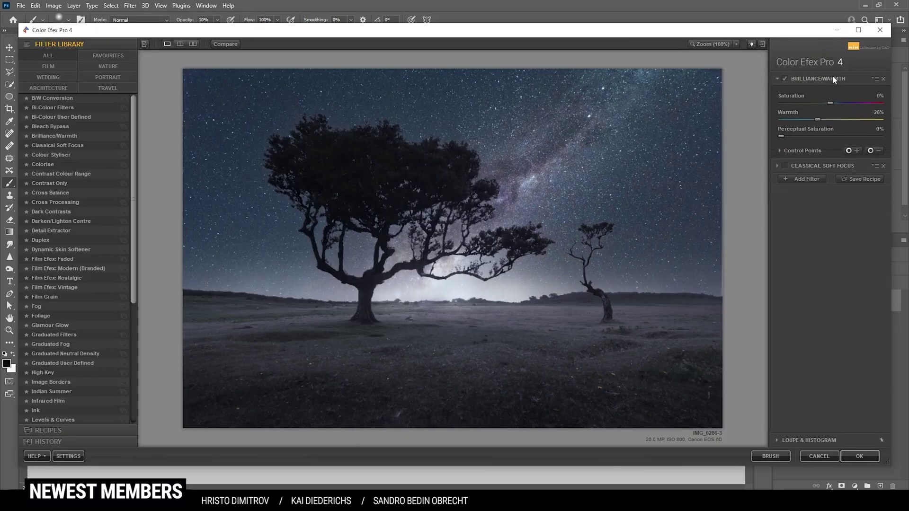
Turn off Brilliance/Warmth, enable Classical Soft Focus at 36% strength, and apply as a new layer.
left_click(787, 77)
left_click(787, 78)
left_click(787, 78)
left_click(784, 166)
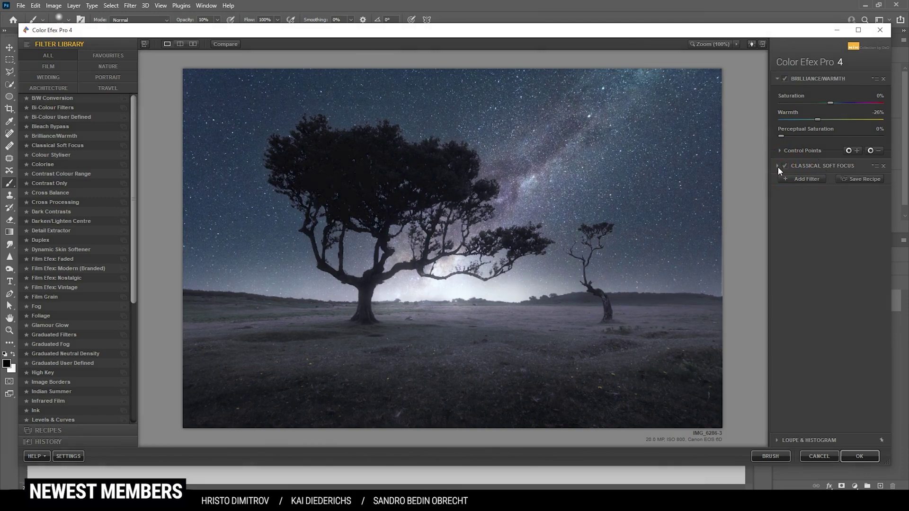
left_click(778, 166)
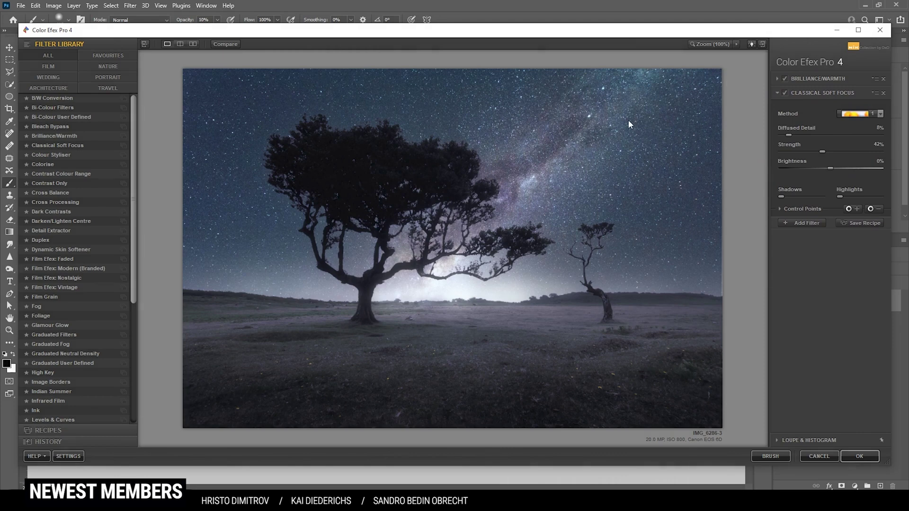
left_click(880, 113)
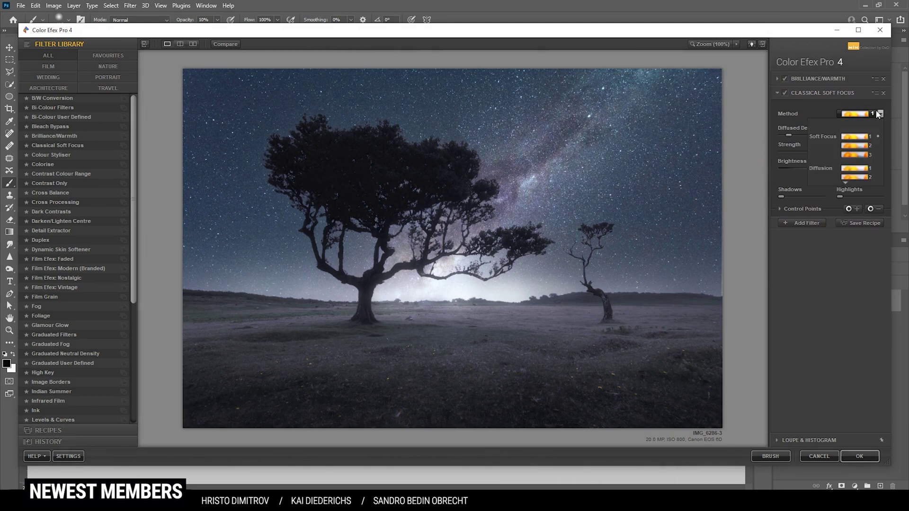
left_click(878, 115)
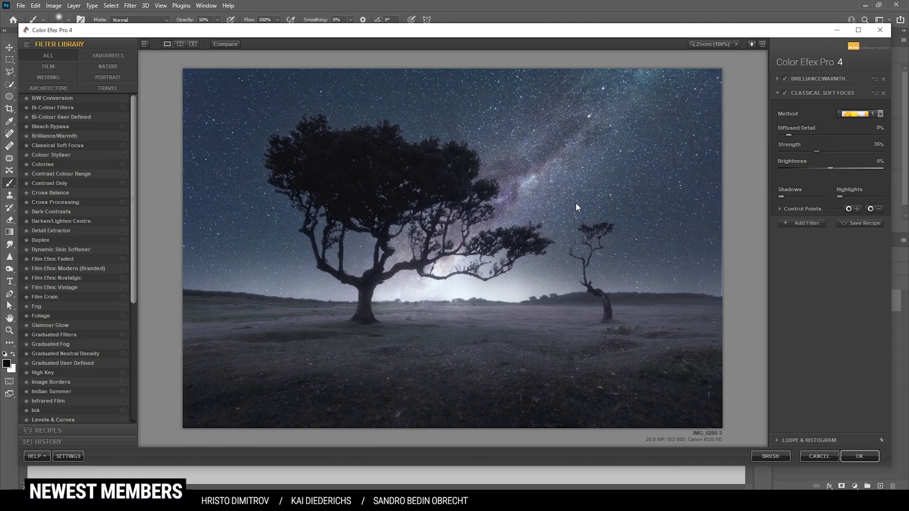
left_click(859, 455)
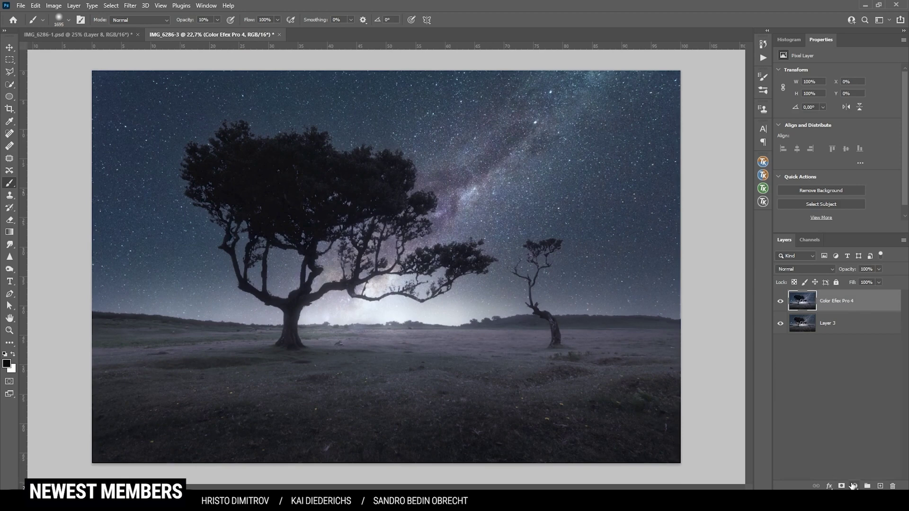
Add a Levels layer with white input at 226, then select its mask with black foreground.
left_click(853, 486)
left_click(862, 355)
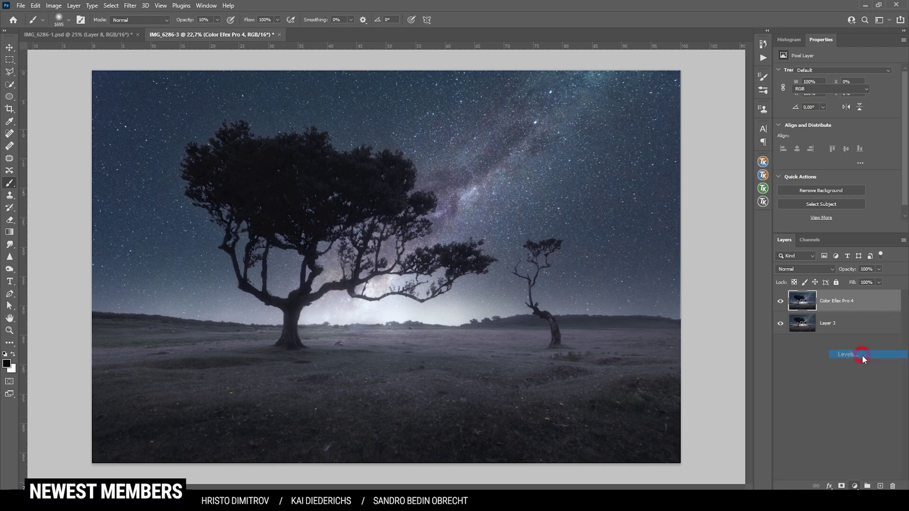
left_click_drag(895, 140, 891, 143)
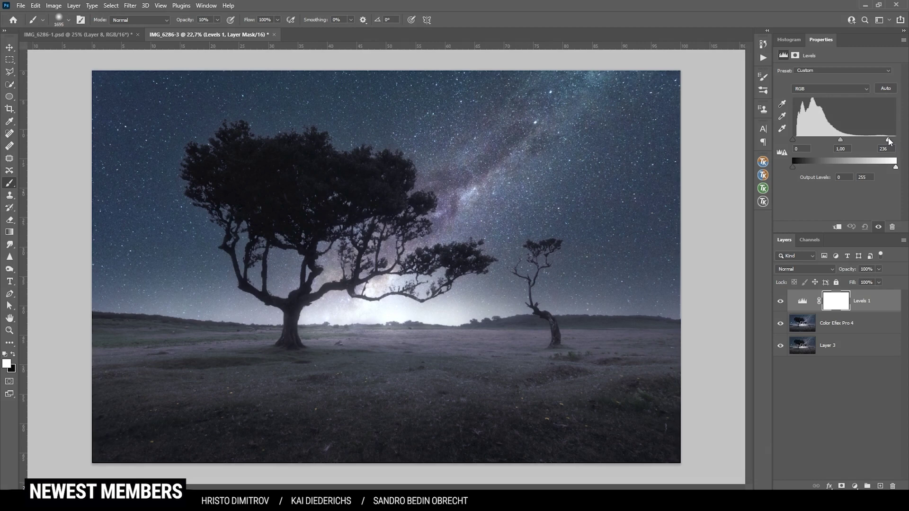
left_click_drag(890, 141, 884, 141)
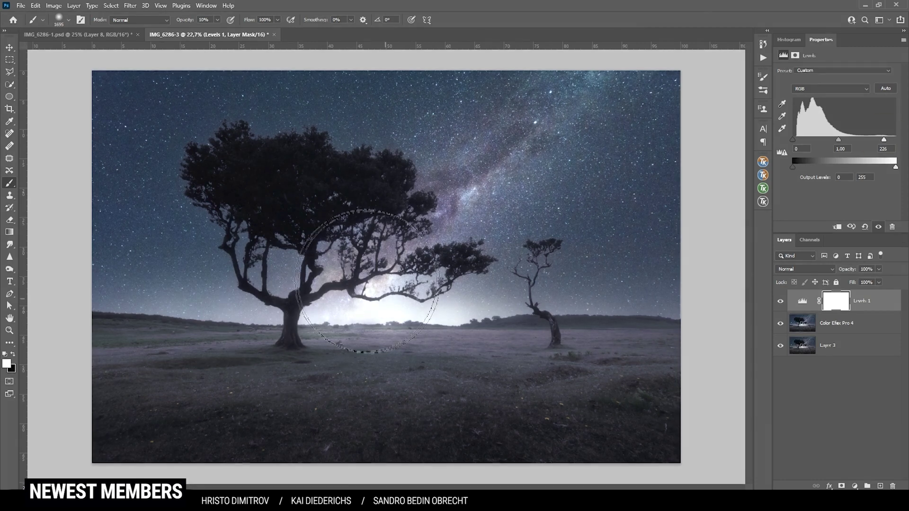
left_click(845, 305)
left_click(14, 354)
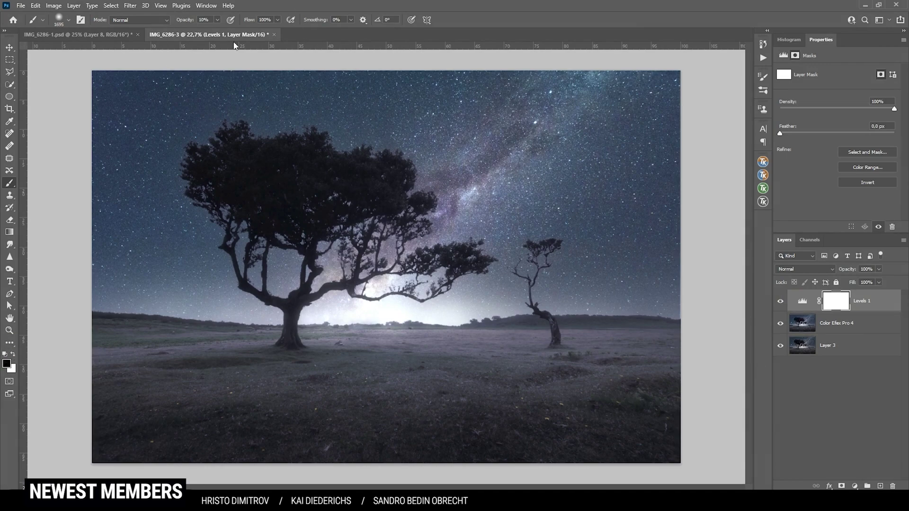
Paint black at 100% opacity on the Levels mask over the horizon glow and lower-right foreground.
mouse_move(217, 20)
left_mouse_down()
mouse_move(218, 30)
mouse_move(410, 3)
left_mouse_up()
key("bracketleft")
key("bracketleft")
key("bracketleft")
key("bracketleft")
key("bracketleft")
key("bracketleft")
key("bracketleft")
key("bracketleft")
key("bracketleft")
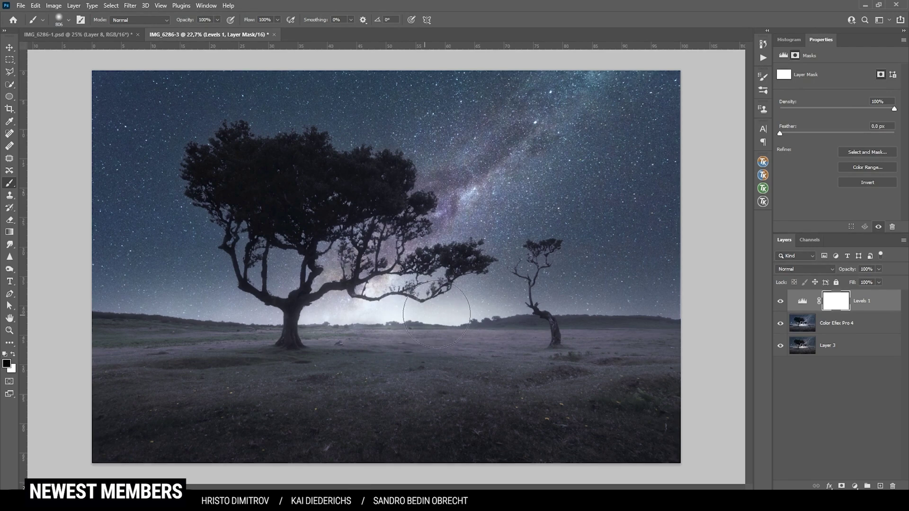
left_click_drag(438, 311, 365, 317)
key("bracketleft")
key("bracketleft")
key("bracketleft")
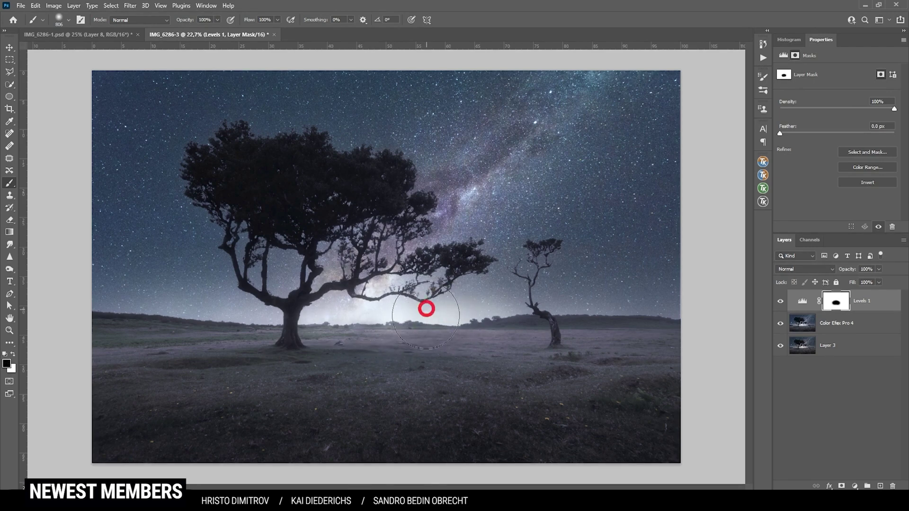
left_click_drag(426, 308, 411, 314)
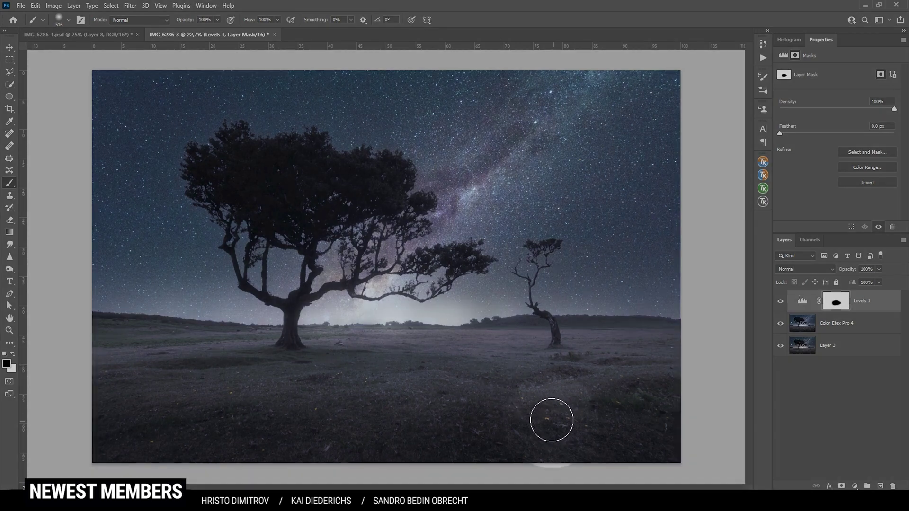
mouse_move(551, 420)
left_mouse_down()
mouse_move(561, 412)
mouse_move(562, 422)
left_mouse_up()
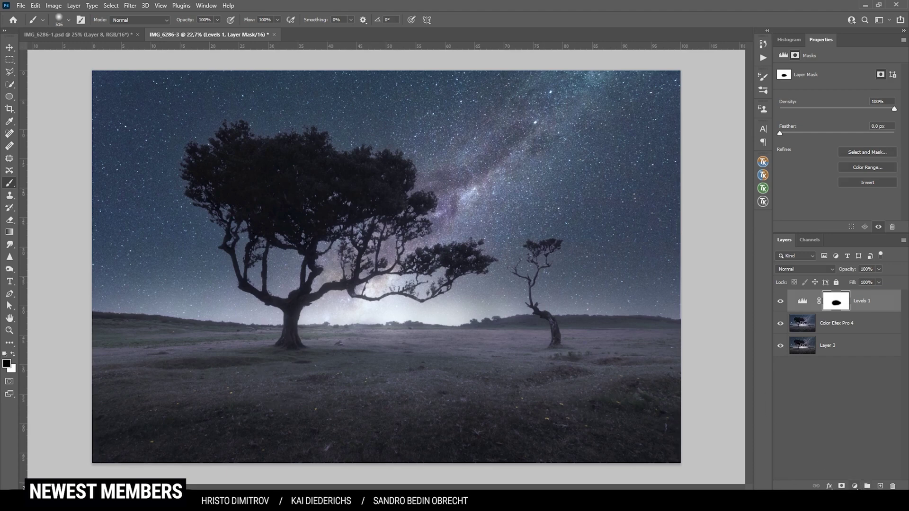
Add a Hue/Saturation adjustment layer with the Yellows saturation set to -100.
left_click(854, 486)
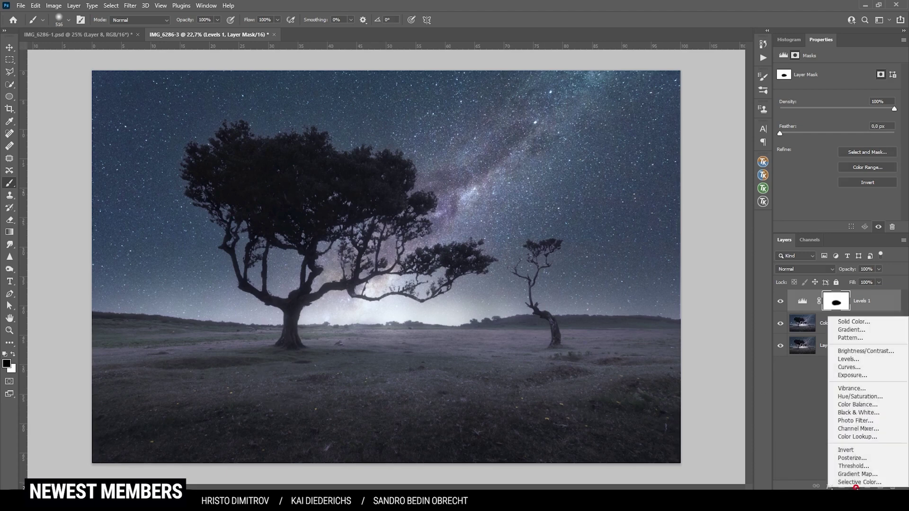
left_click(863, 399)
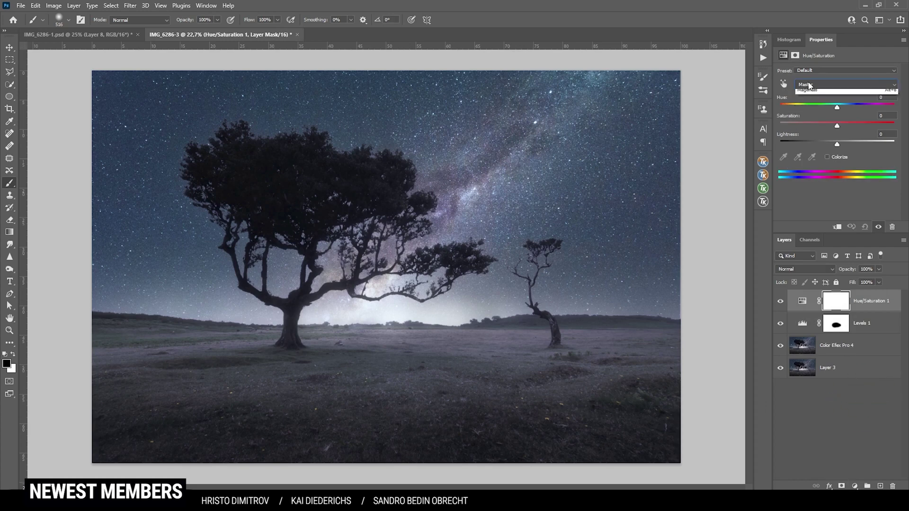
left_click(810, 85)
left_click(811, 110)
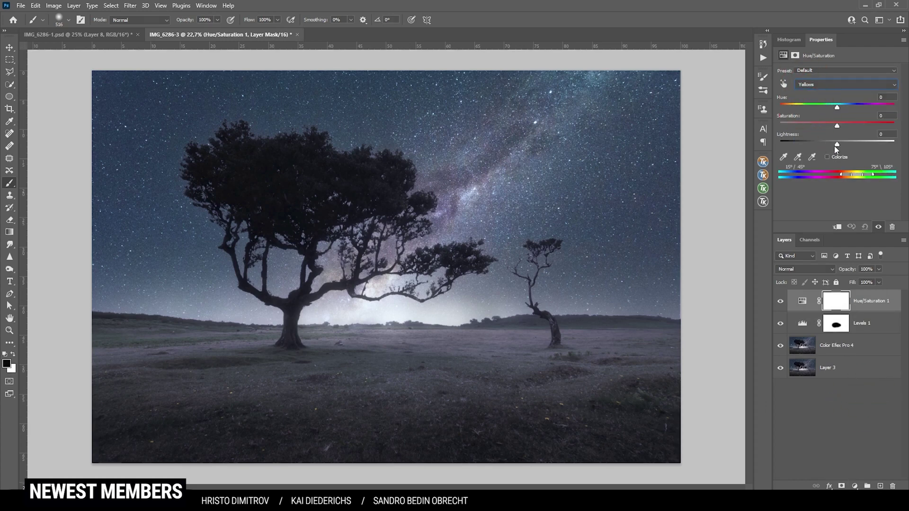
left_click_drag(836, 126, 780, 127)
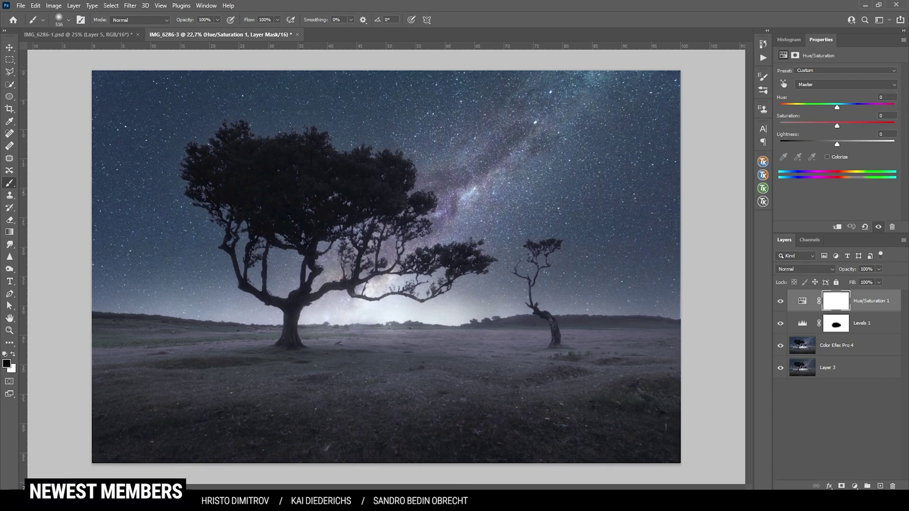
Create a new Soft Light layer, Layer 4, and choose a fog brush preset.
left_click(880, 486)
left_click(805, 268)
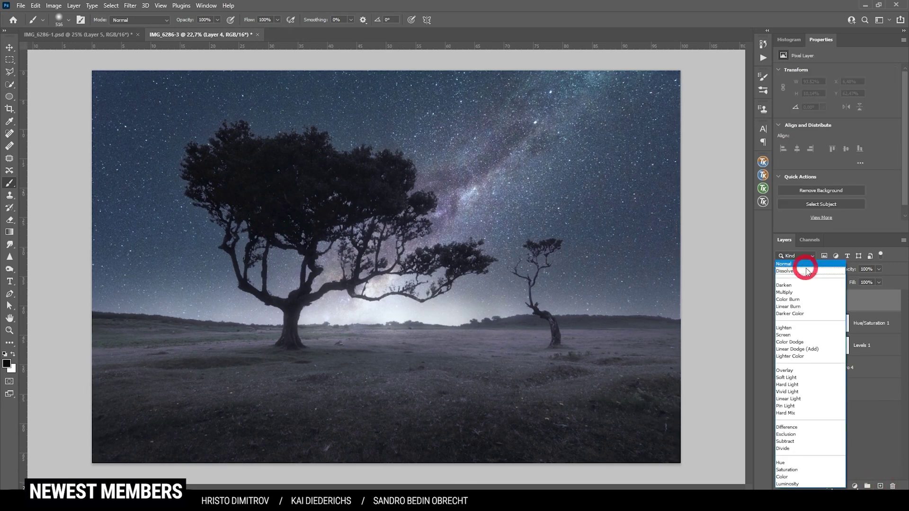
left_click(808, 377)
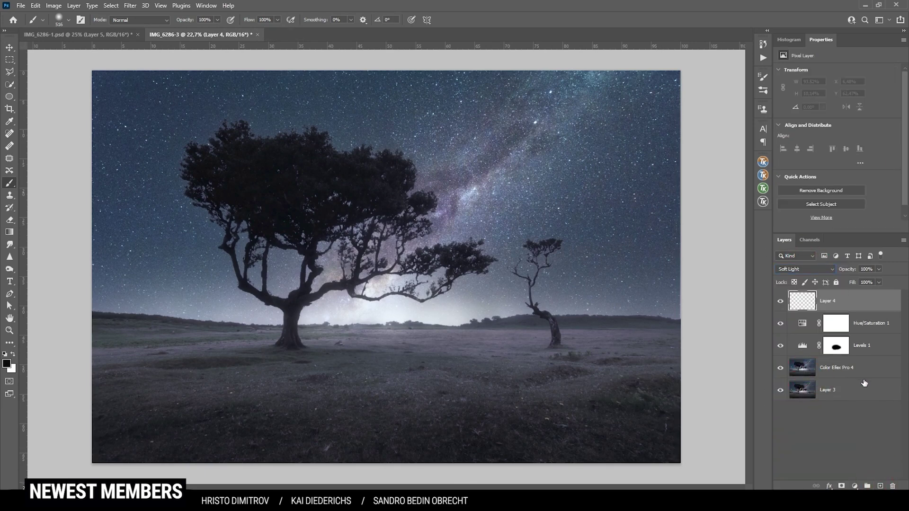
left_click(68, 21)
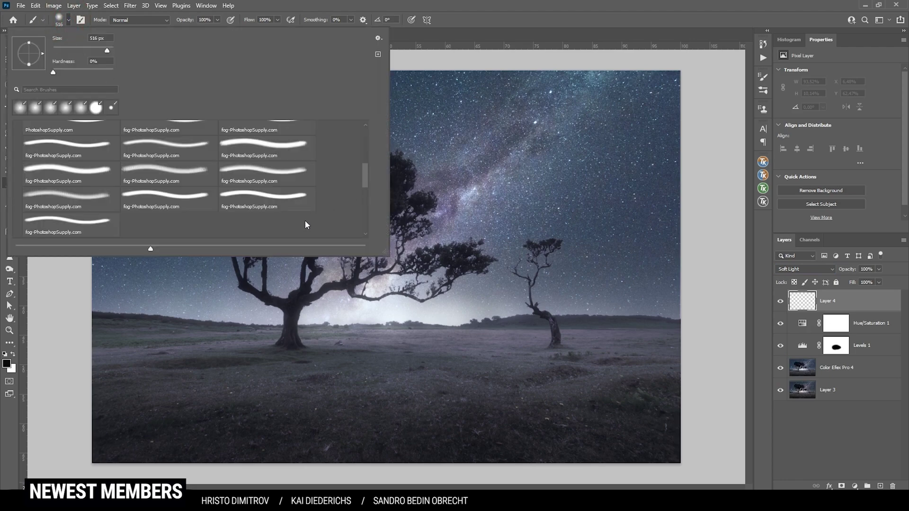
left_click(76, 220)
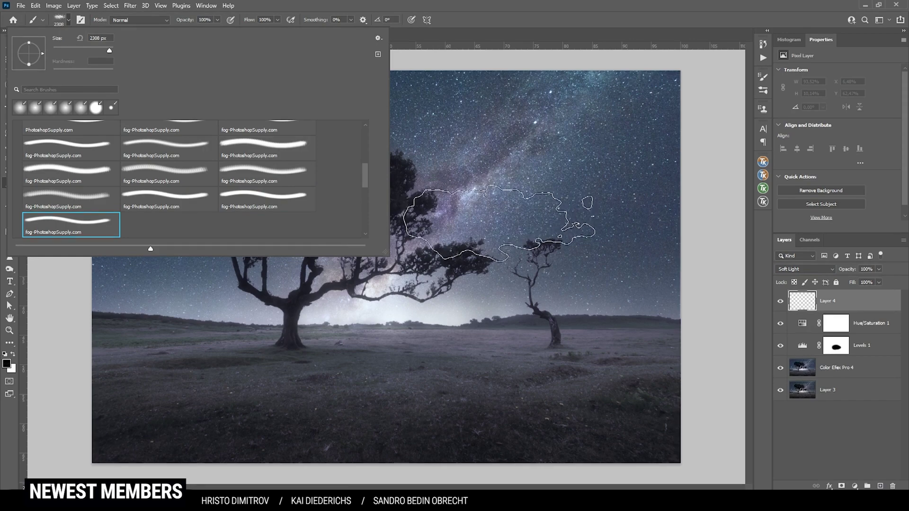
key("Escape")
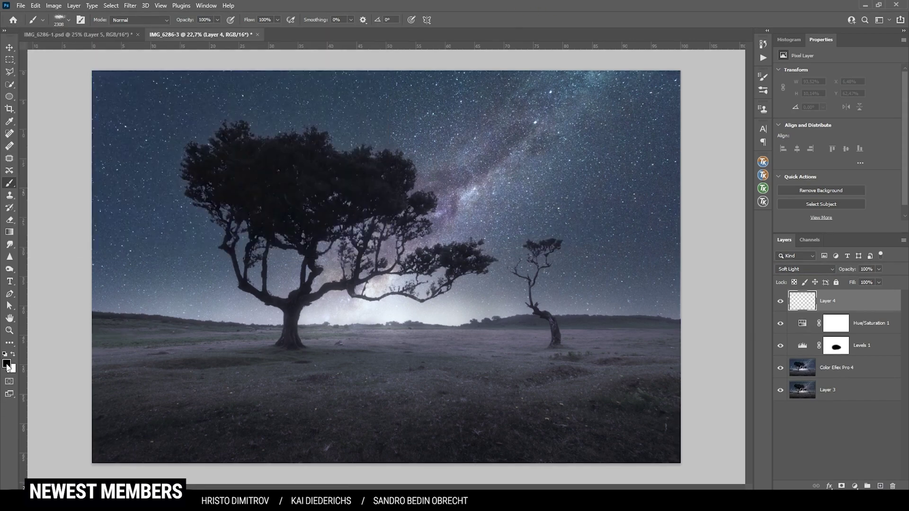
Set a pale bluish-grey foreground colour and stamp fog onto Layer 4 near the horizon.
left_click(7, 364)
mouse_move(550, 363)
left_mouse_down()
mouse_move(557, 350)
mouse_move(550, 365)
mouse_move(559, 370)
left_mouse_up()
left_click_drag(687, 376, 689, 374)
left_click_drag(559, 368, 561, 361)
left_click(757, 322)
key("b")
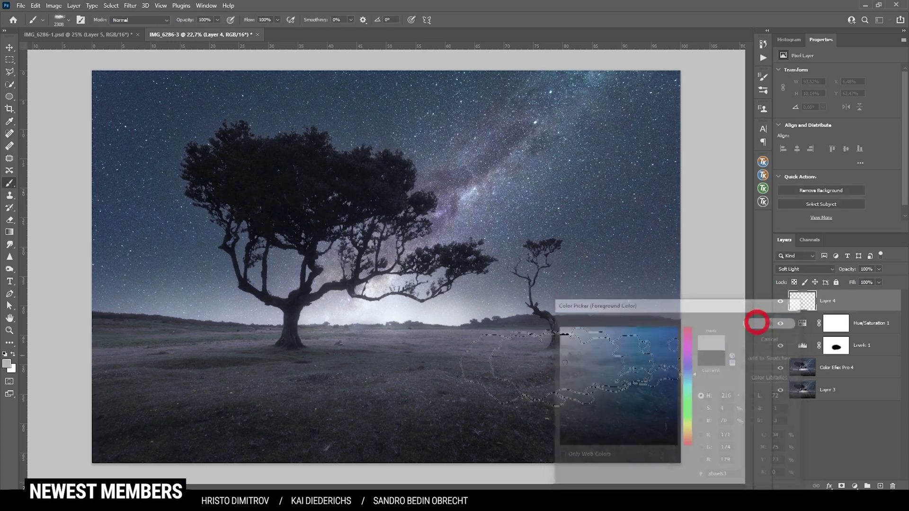
mouse_move(389, 346)
left_mouse_down()
mouse_move(415, 351)
mouse_move(388, 330)
mouse_move(431, 331)
mouse_move(412, 326)
mouse_move(634, 331)
mouse_move(211, 331)
left_mouse_up()
left_click(359, 334)
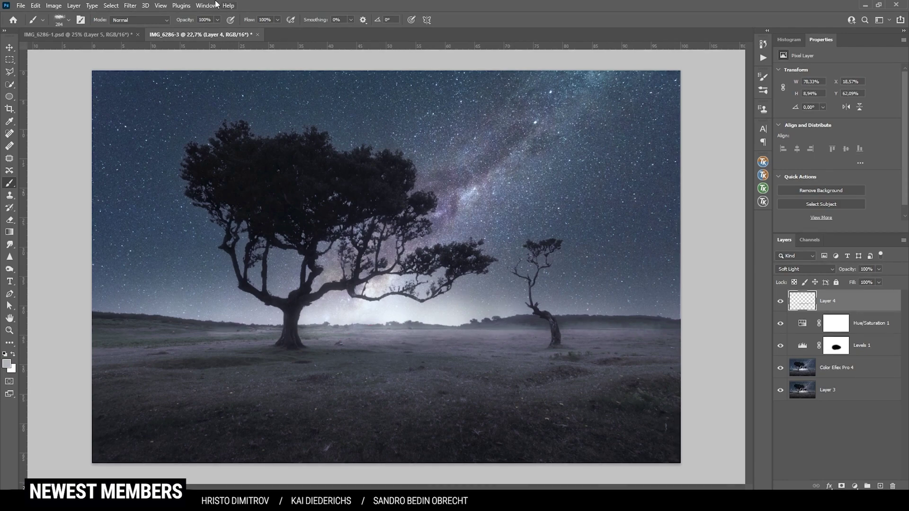
left_click(130, 6)
Apply a 148-pixel Motion Blur to the fog on Layer 4.
mouse_move(184, 128)
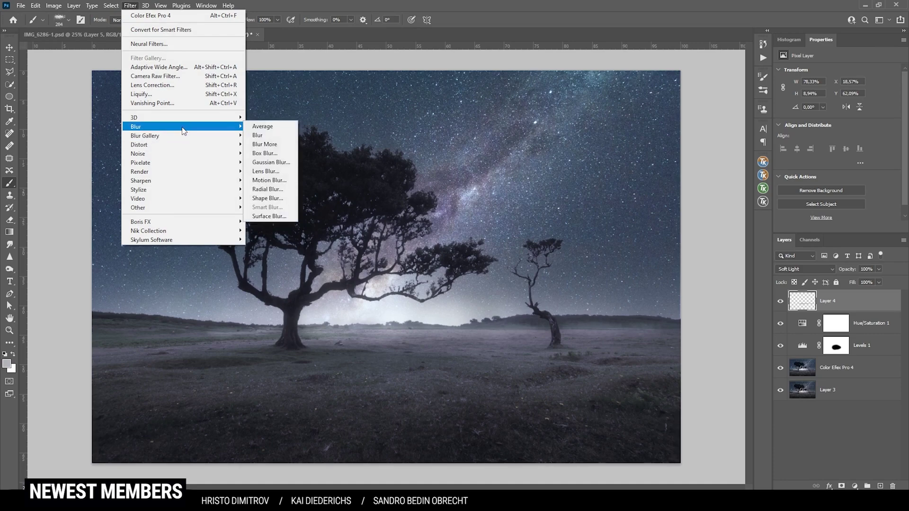
left_click(269, 180)
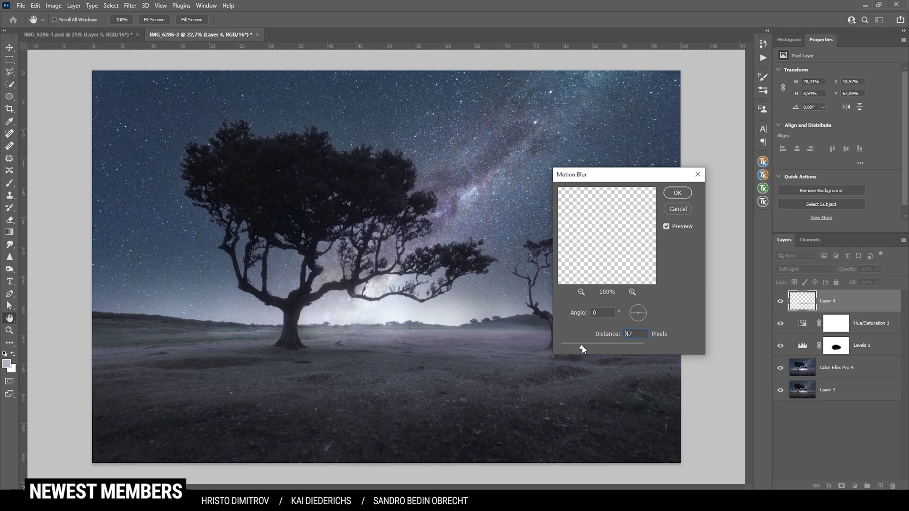
left_click_drag(589, 349, 594, 348)
left_click(677, 195)
Paint more fog leftward along the horizon near the small tree, adjusting the fog colour.
key("b")
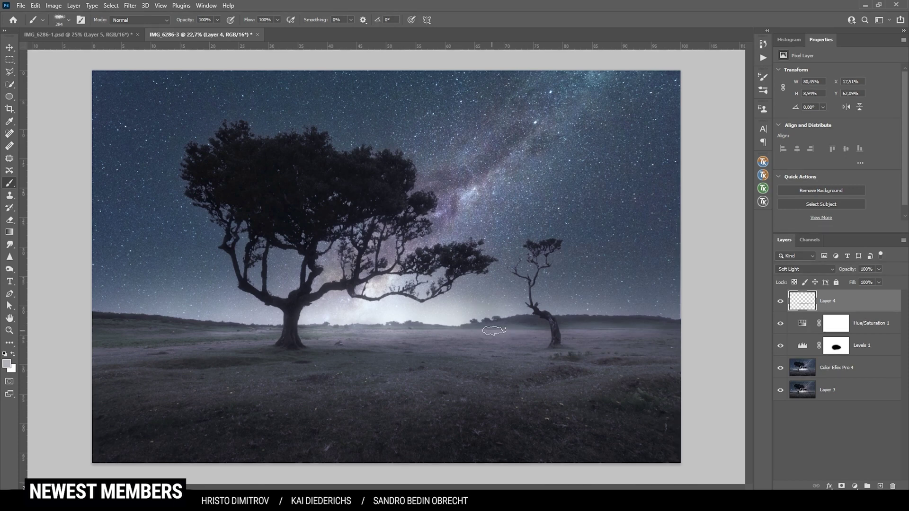
left_click_drag(491, 329, 473, 330)
left_click_drag(500, 329, 390, 330)
key("F12")
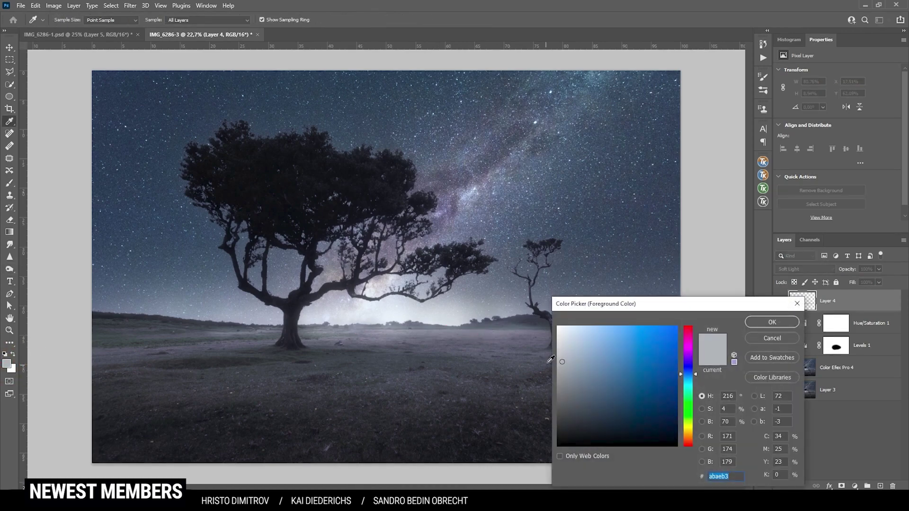
left_click(559, 350)
left_click(771, 322)
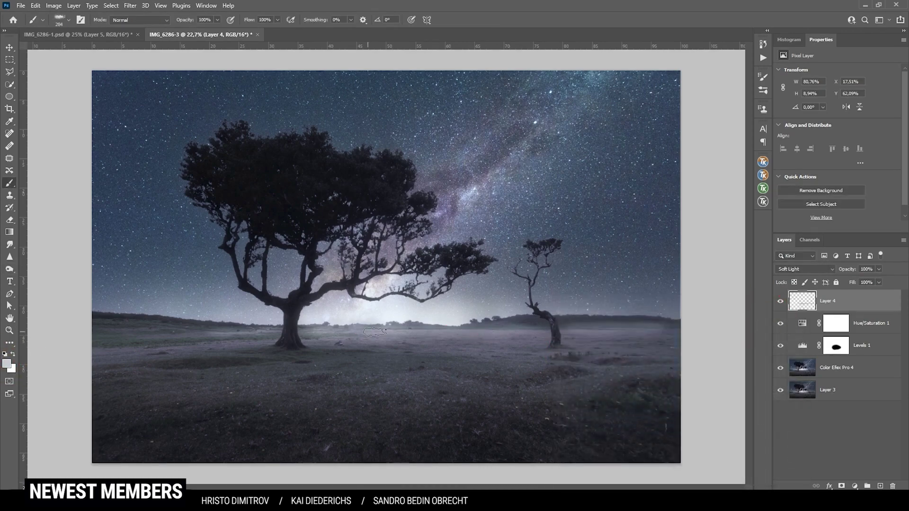
Set up a second Motion Blur on the fog with a Distance of 89 pixels.
left_click(130, 6)
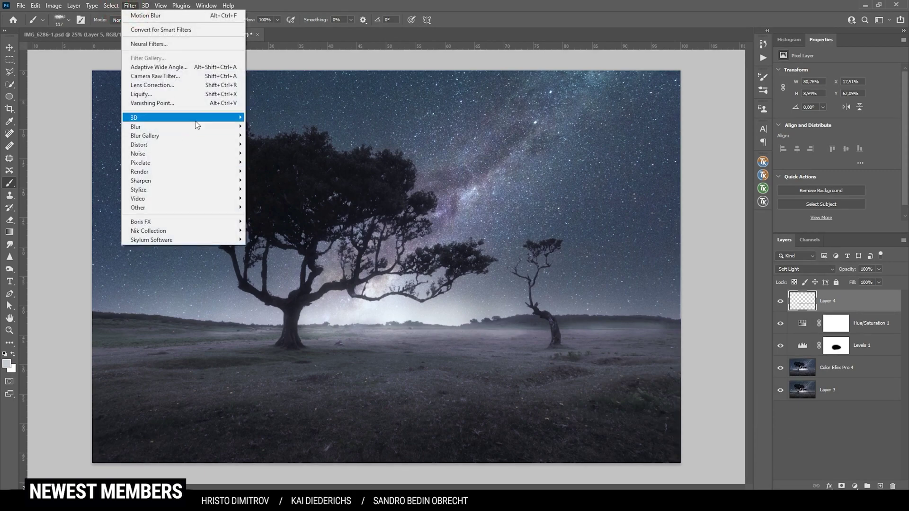
mouse_move(201, 130)
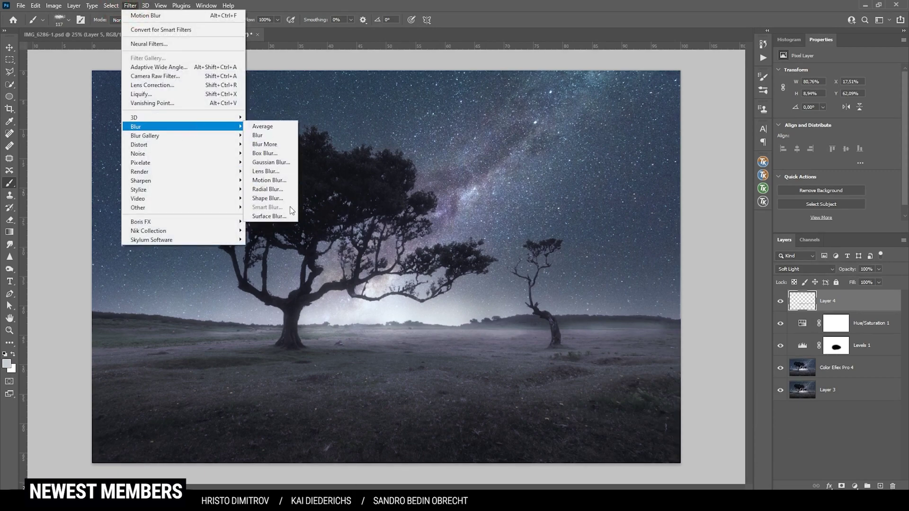
left_click(272, 180)
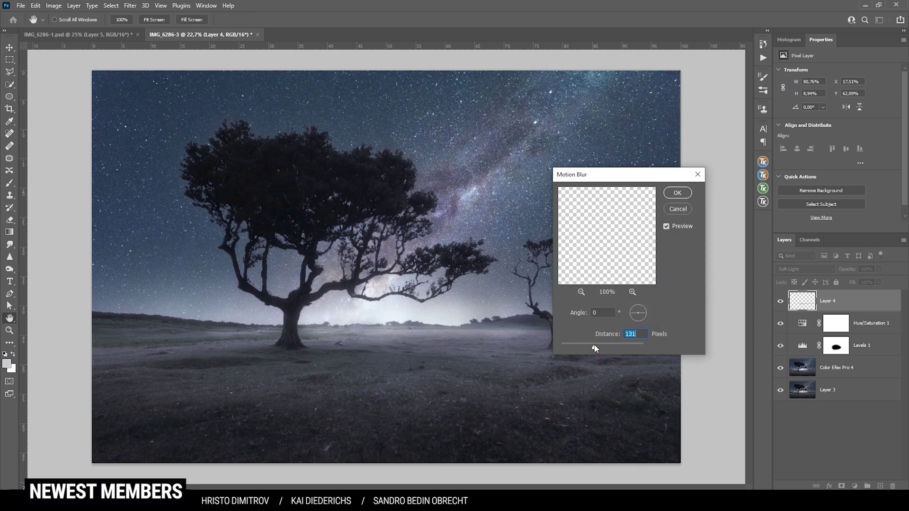
mouse_move(595, 348)
left_mouse_down()
mouse_move(578, 346)
mouse_move(588, 347)
left_mouse_up()
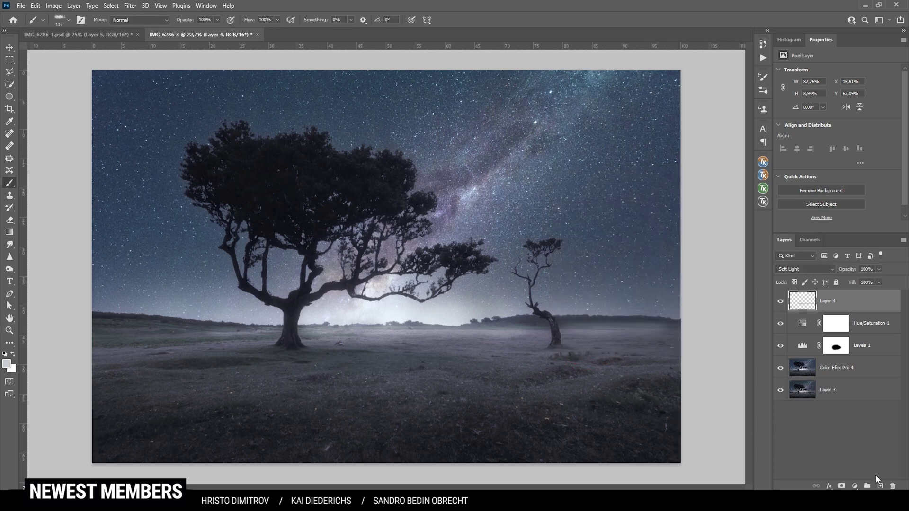
Create new Layer 5 and dab fog along the horizon toward the right tree.
left_click(879, 486)
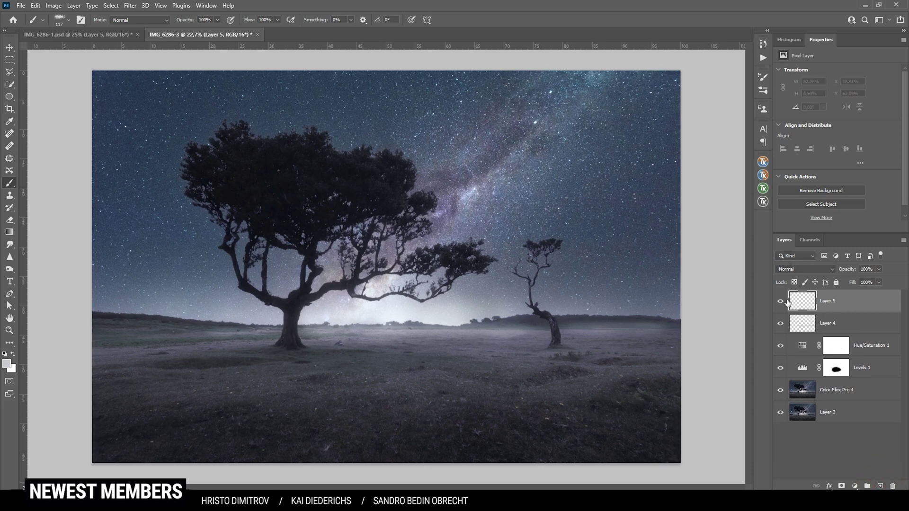
left_click(365, 326)
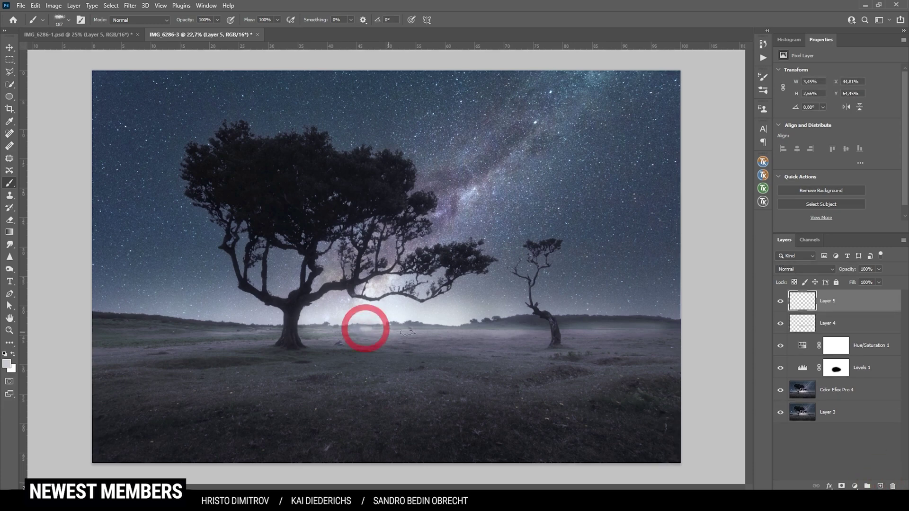
left_click(390, 328)
left_click(418, 331)
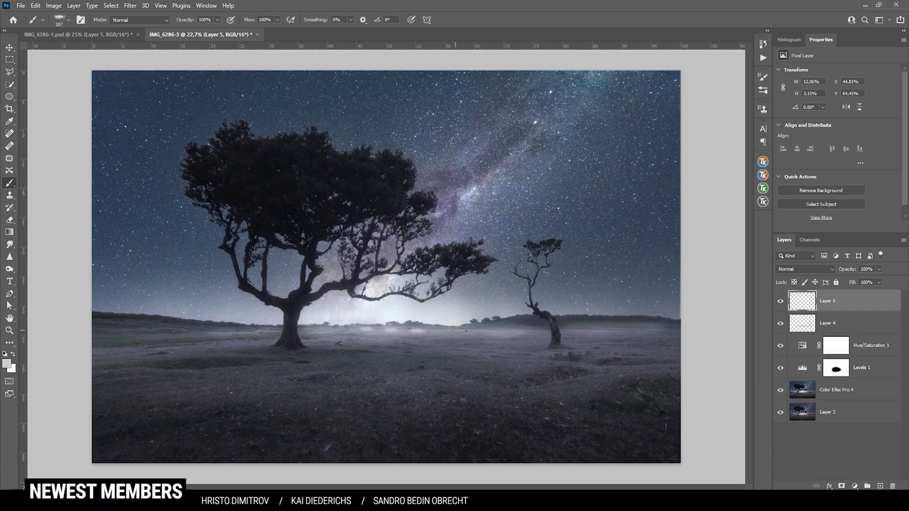
left_click(458, 330)
left_click(501, 326)
left_click(582, 324)
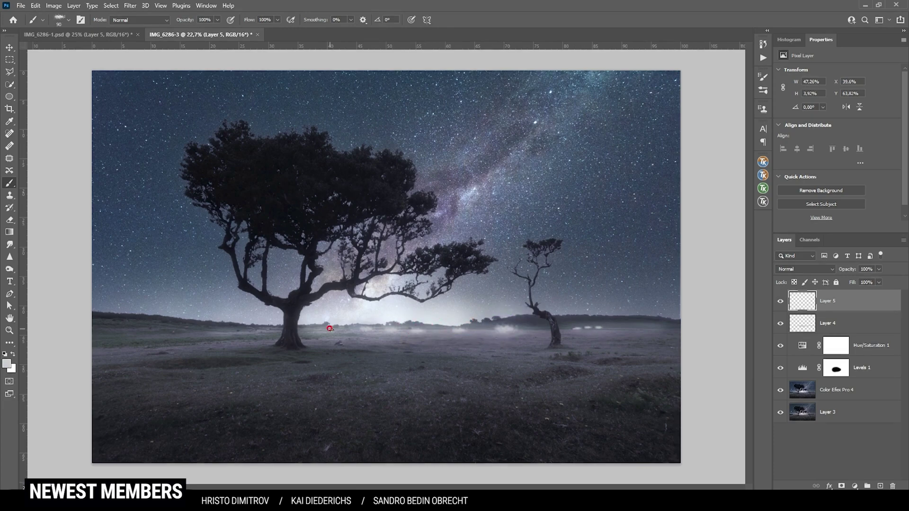
left_click(331, 328)
Set up a longer Motion Blur, about 243 pixels, for the Layer 5 fog.
left_click(131, 5)
mouse_move(172, 129)
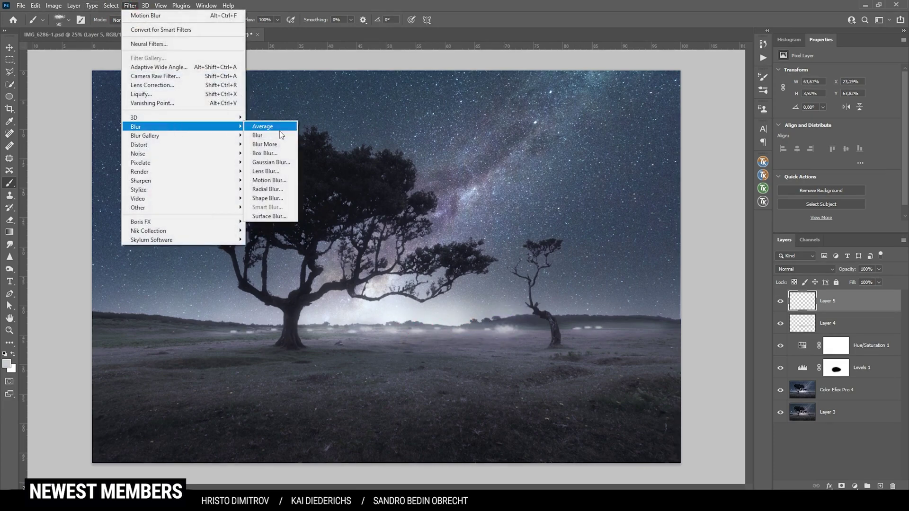
left_click(267, 180)
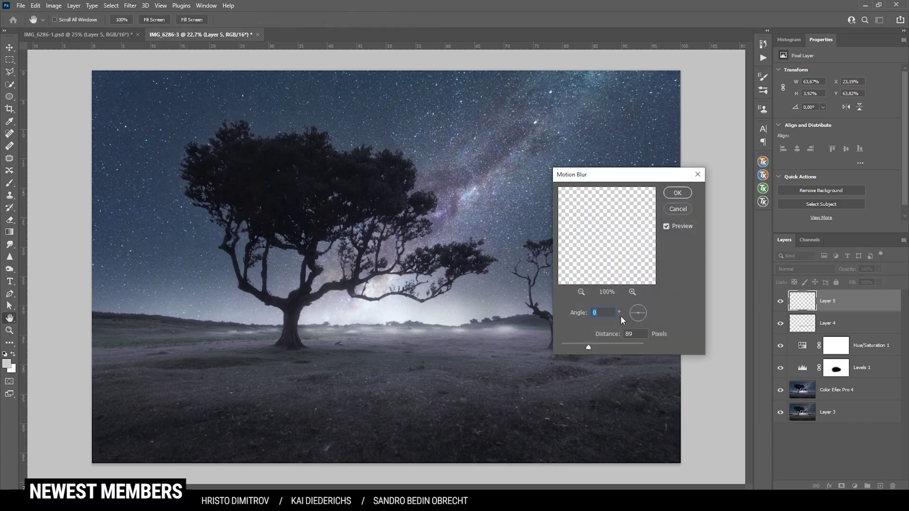
left_click_drag(601, 344, 610, 348)
Apply the motion blur, then group Layer 4 and Layer 5 into a masked Group 1.
left_click(680, 193)
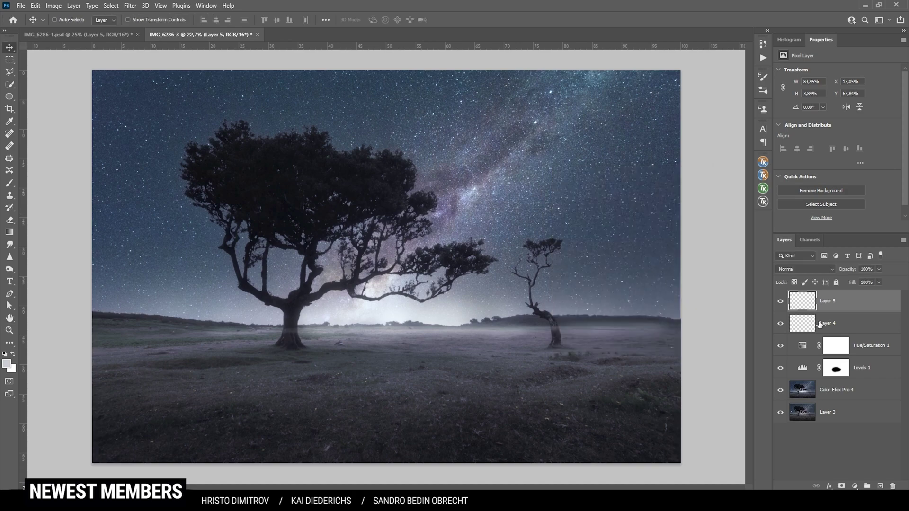
left_click(818, 324, "shift")
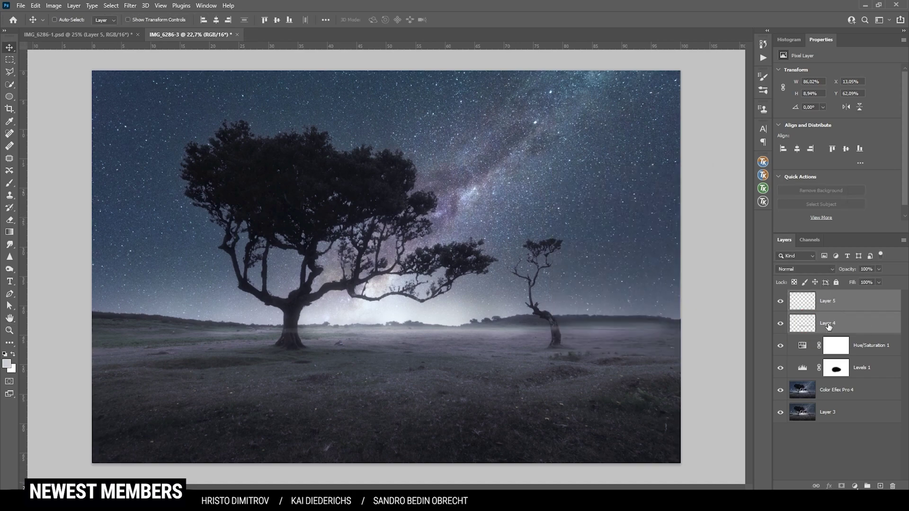
key("ctrl+g")
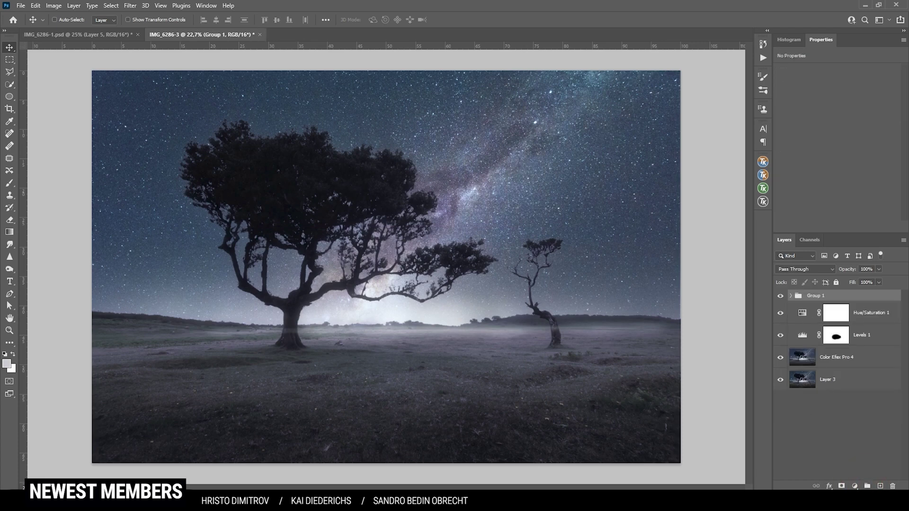
left_click(841, 487)
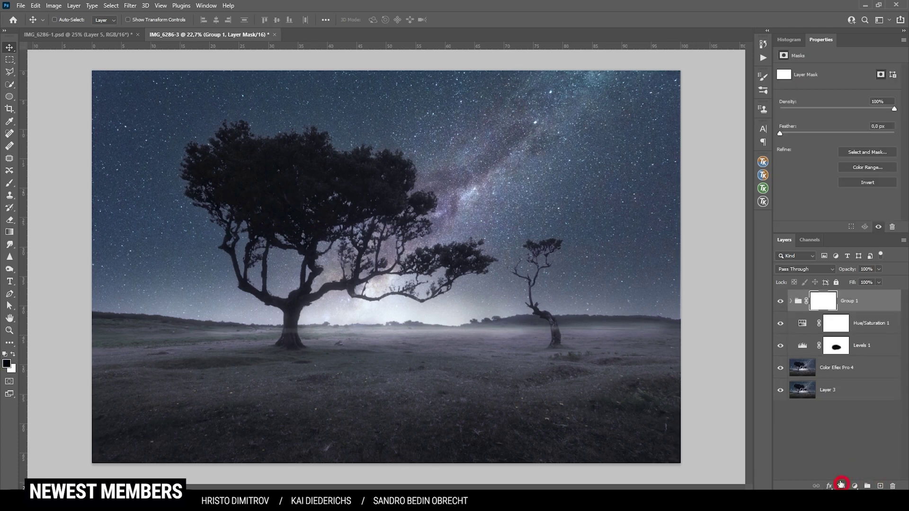
With a Soft Round brush, paint black on the group mask over the large tree trunk.
key("b")
left_click(68, 20)
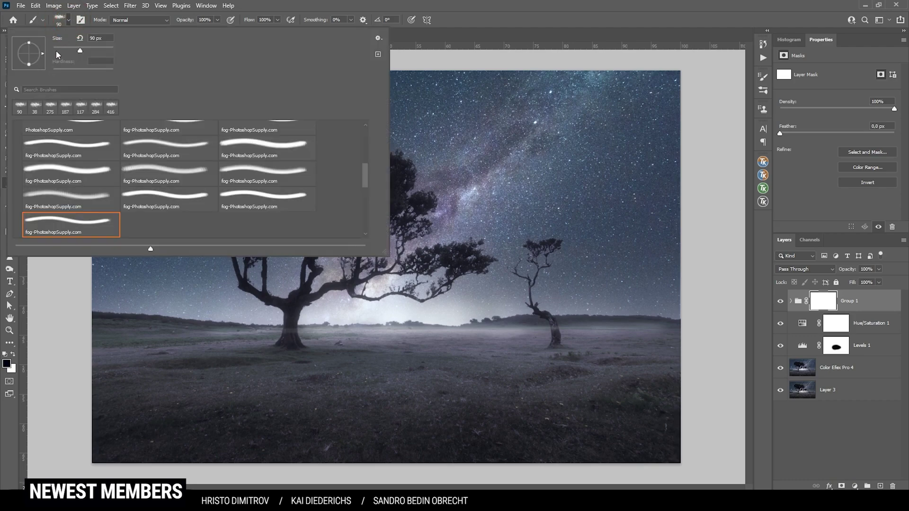
scroll(83, 150, "up", 5)
left_click(84, 150)
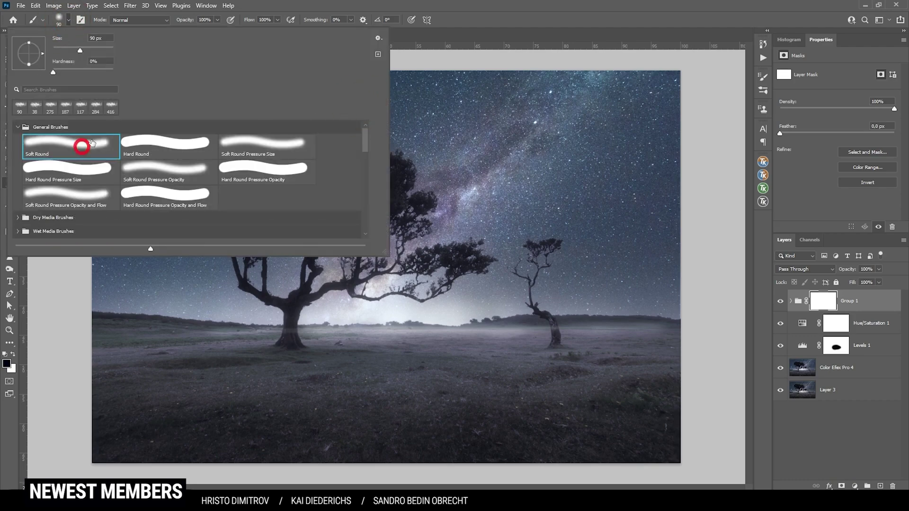
key("Return")
scroll(261, 323, "up", 3)
scroll(260, 323, "up", 6)
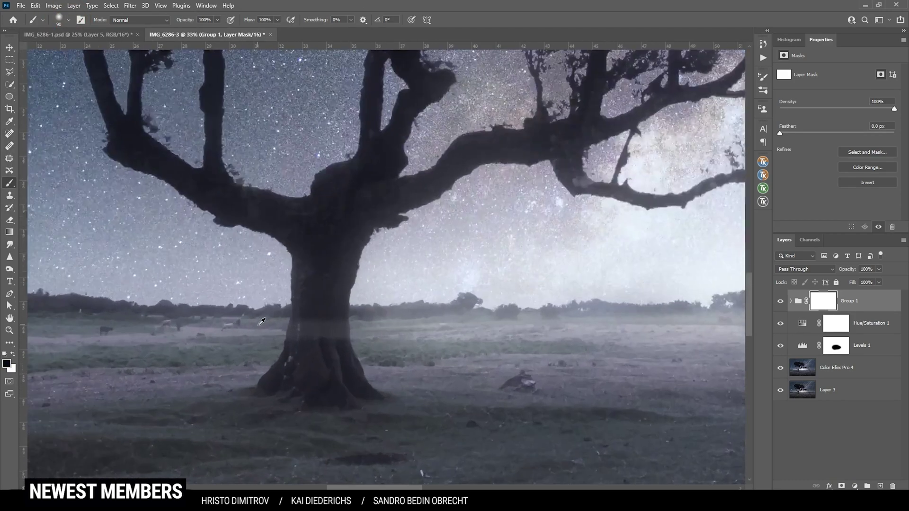
left_click(315, 340)
mouse_move(323, 321)
left_mouse_down()
mouse_move(321, 355)
mouse_move(326, 301)
mouse_move(304, 360)
mouse_move(349, 332)
mouse_move(356, 289)
mouse_move(366, 337)
left_mouse_up()
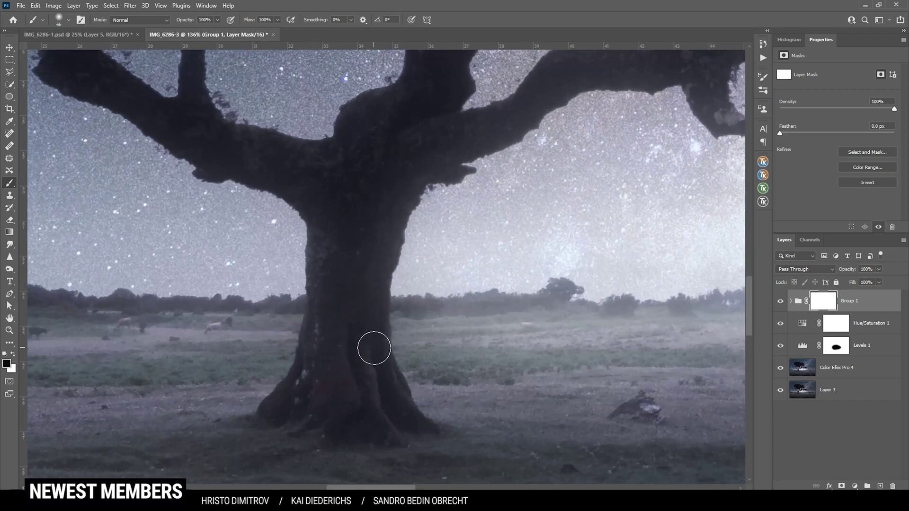
left_click(363, 346)
Mask the fog off the small tree's trunk, then toggle Group 1 to compare.
scroll(349, 342, "down", 3)
scroll(349, 342, "down", 3)
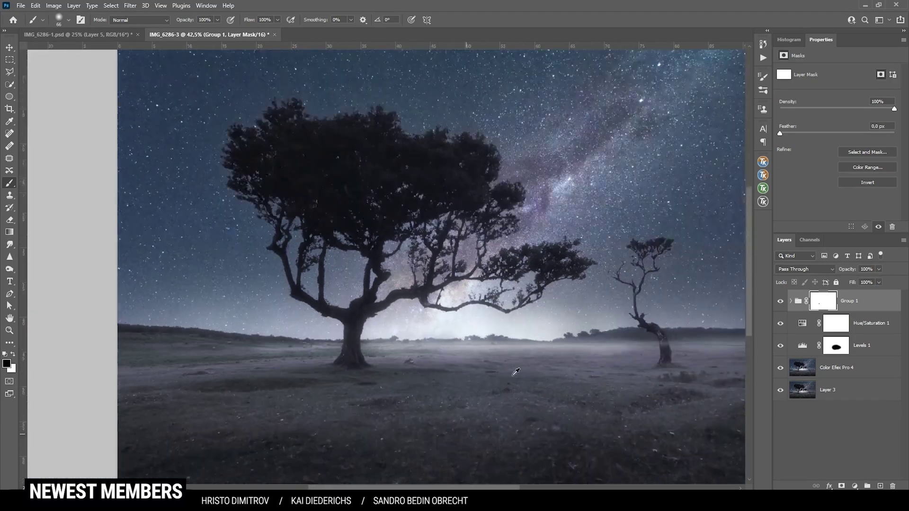
scroll(659, 327, "up", 6)
key("bracketleft")
key("bracketleft")
key("bracketleft")
key("bracketleft")
mouse_move(426, 331)
left_mouse_down()
mouse_move(447, 324)
mouse_move(451, 363)
left_mouse_up()
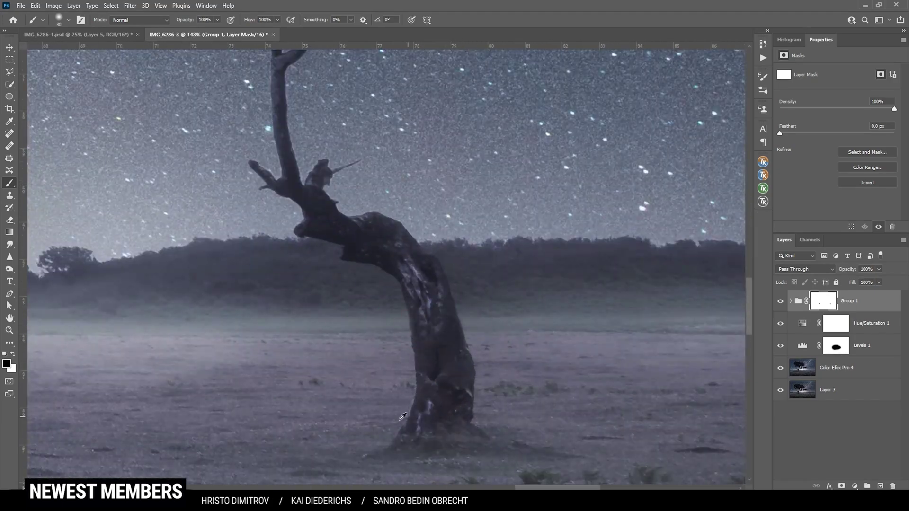
key("ctrl+0")
left_click(781, 301)
left_click(780, 301)
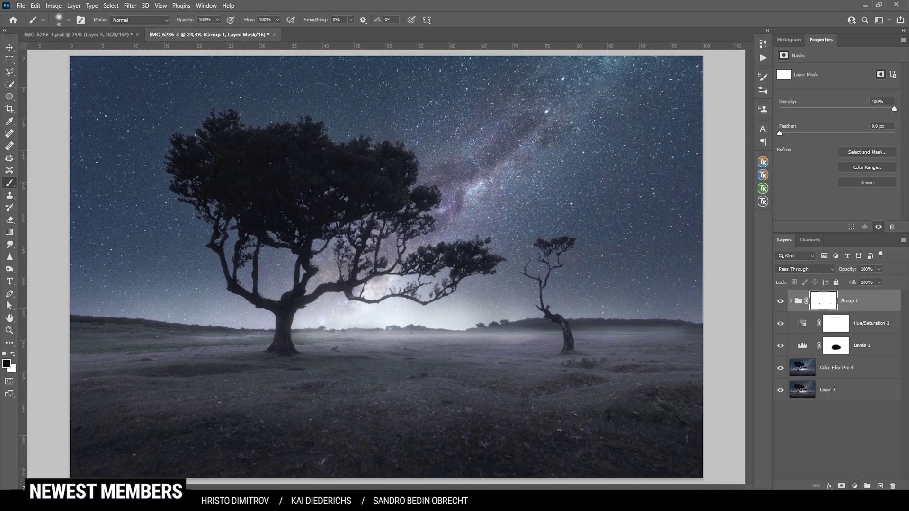
left_click(854, 486)
Add a Vibrance adjustment layer with Vibrance at +28 and Saturation left at 0.
left_click(850, 390)
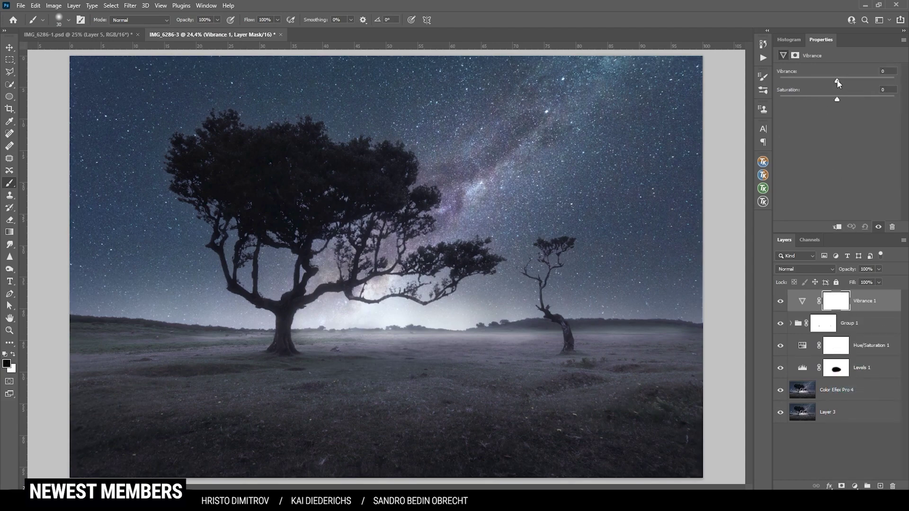
left_click_drag(851, 83, 861, 83)
left_click(854, 486)
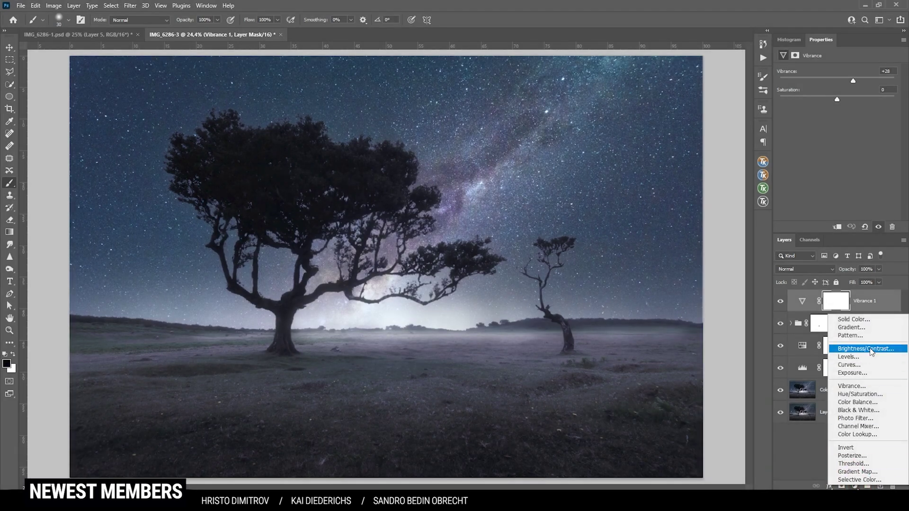
Add a Brightness/Contrast adjustment layer masked with the RapidMask Darks-6 luminosity mask.
left_click(870, 351)
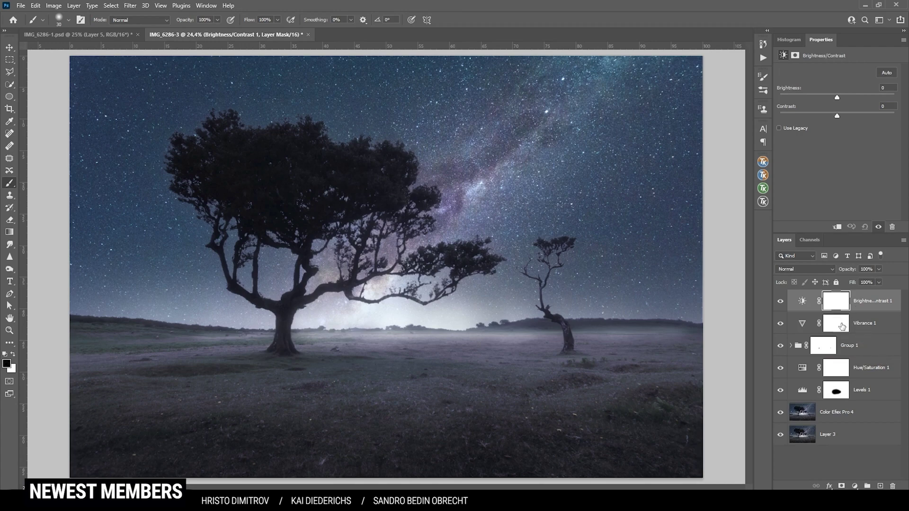
left_click(763, 189)
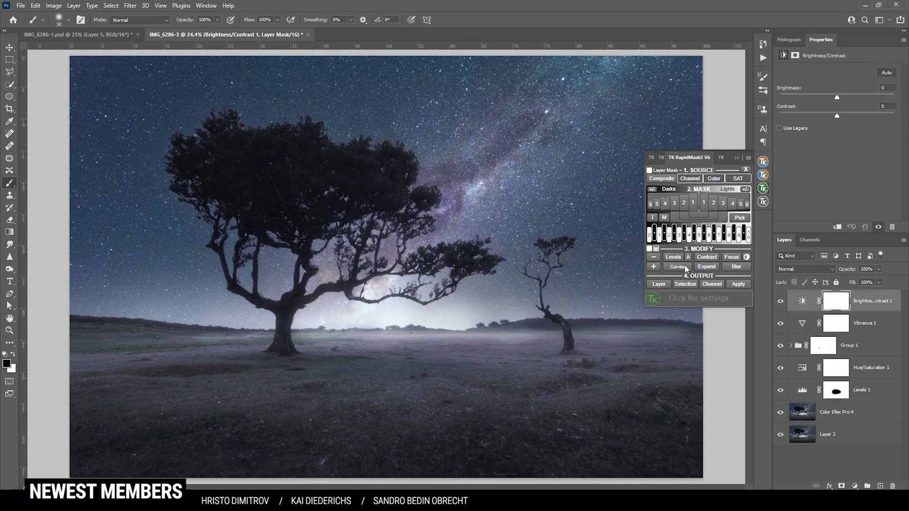
left_click(692, 203)
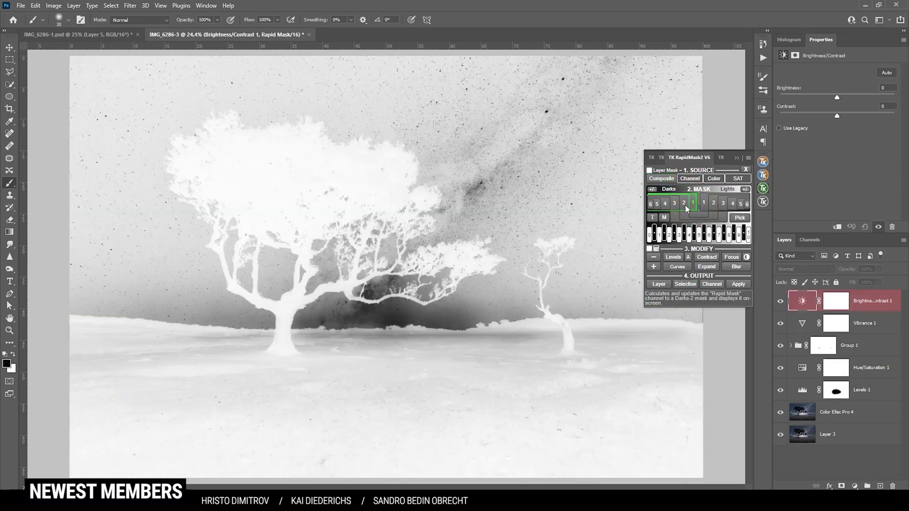
left_click(685, 206)
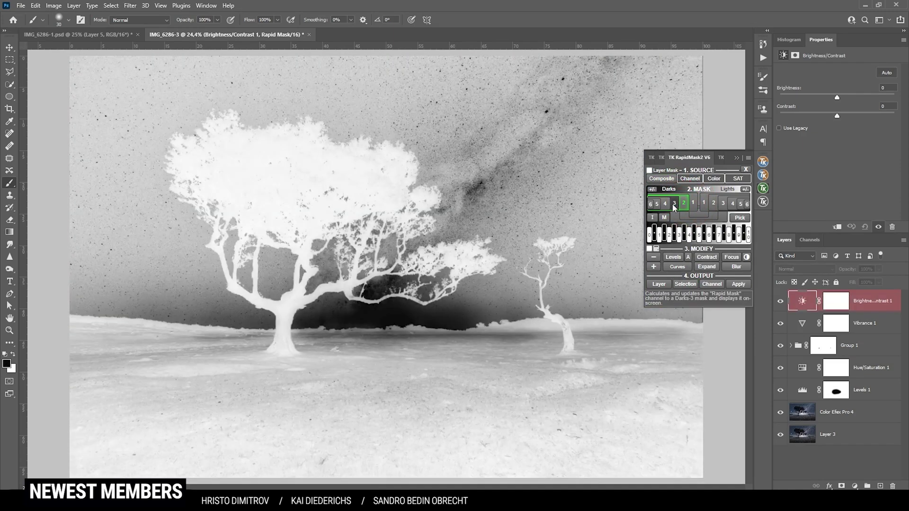
left_click(672, 213)
left_click(666, 203)
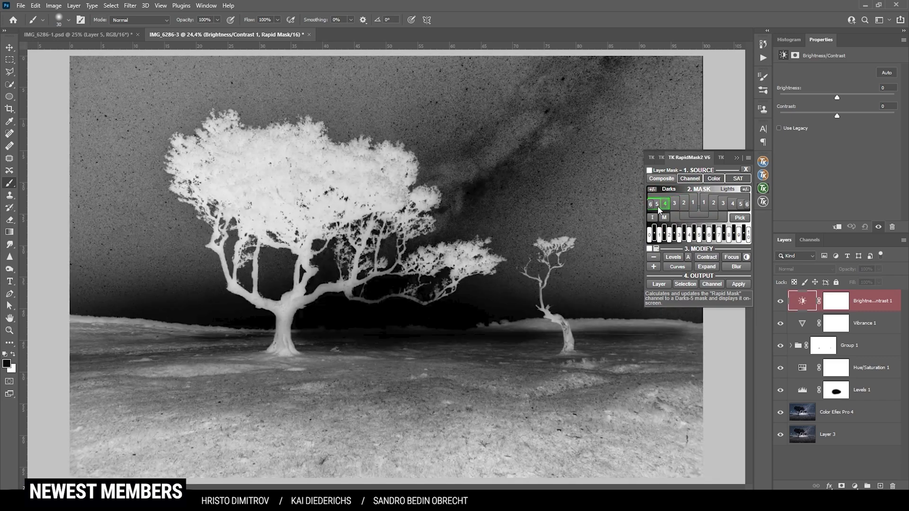
left_click(658, 208)
left_click(651, 204)
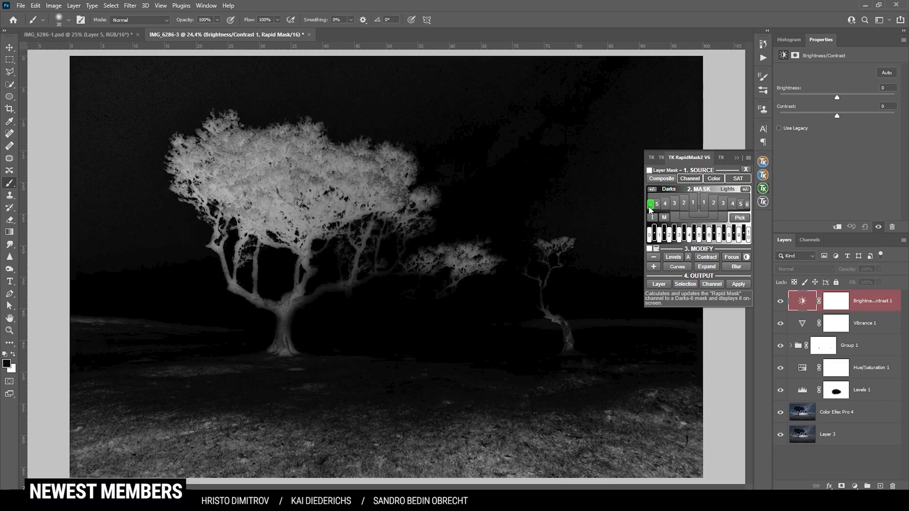
left_click(649, 169)
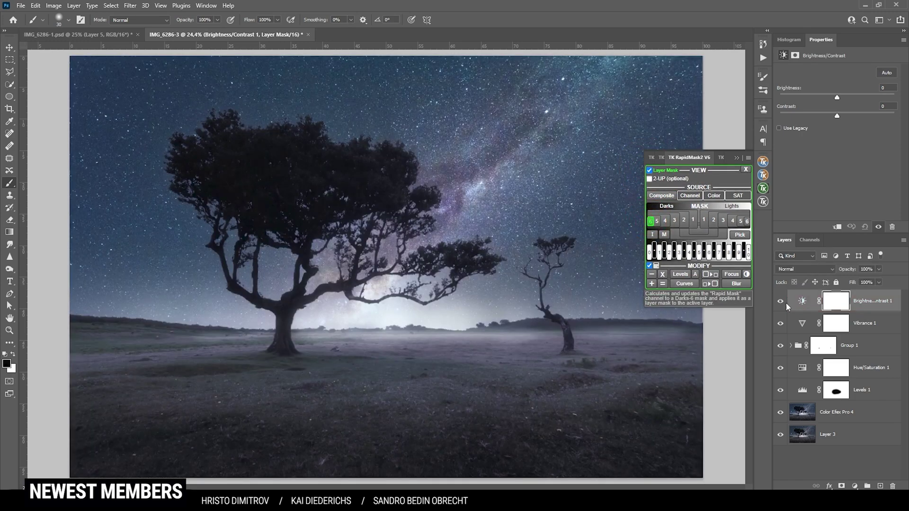
Set the adjustment's brightness to 78, then lower it to 57.
left_click(812, 304)
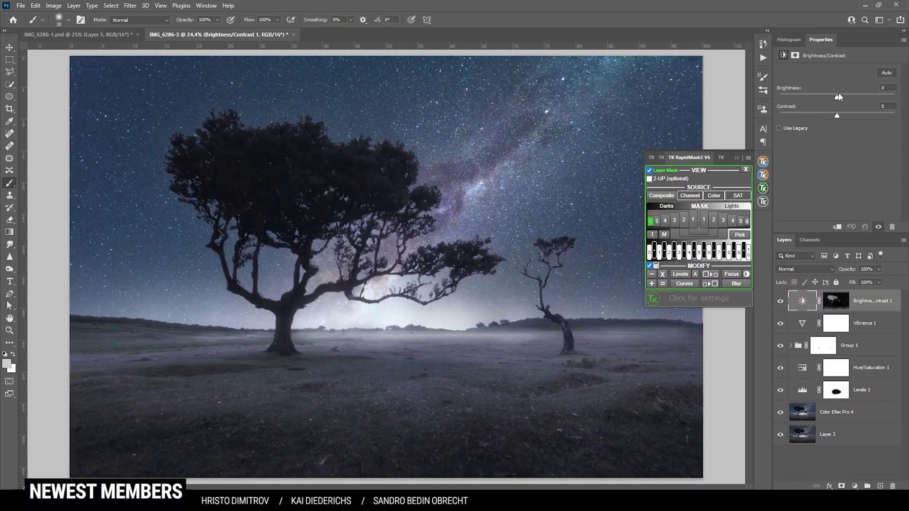
left_click_drag(836, 98, 858, 100)
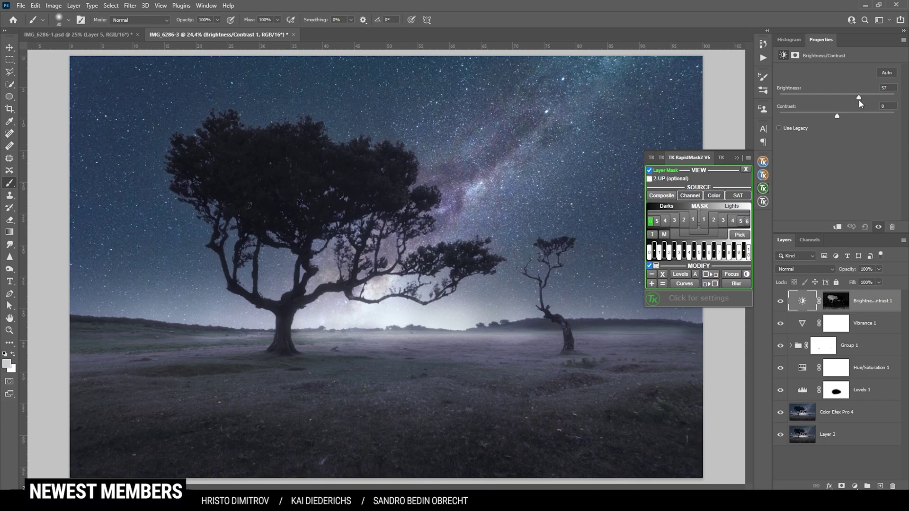
left_click(734, 156)
scroll(521, 145, "up", 3)
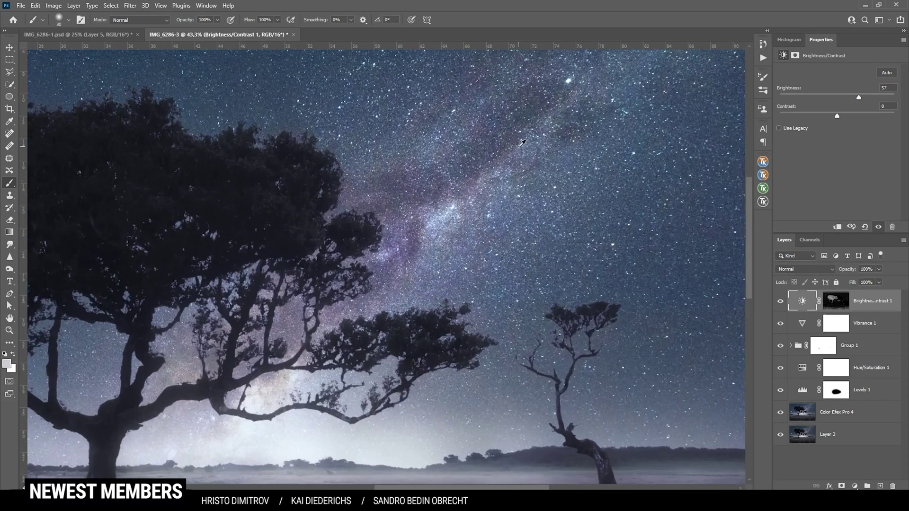
scroll(507, 251, "down", 3)
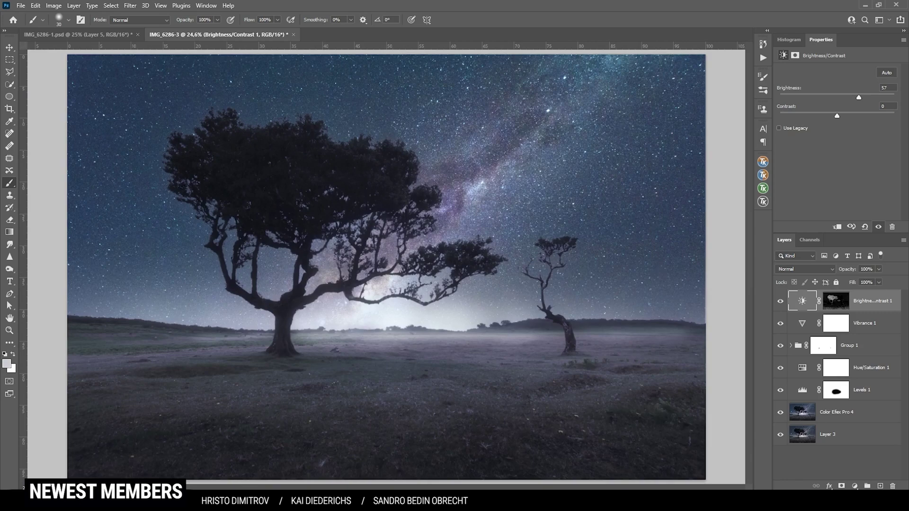
Add a new Layer 6 set to Hard Light blending.
left_click(879, 486)
left_click(805, 269)
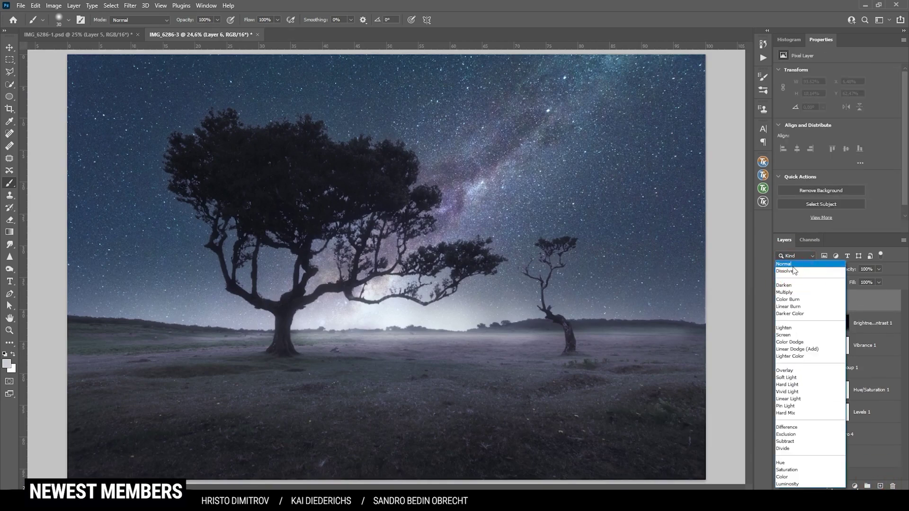
left_click(790, 384)
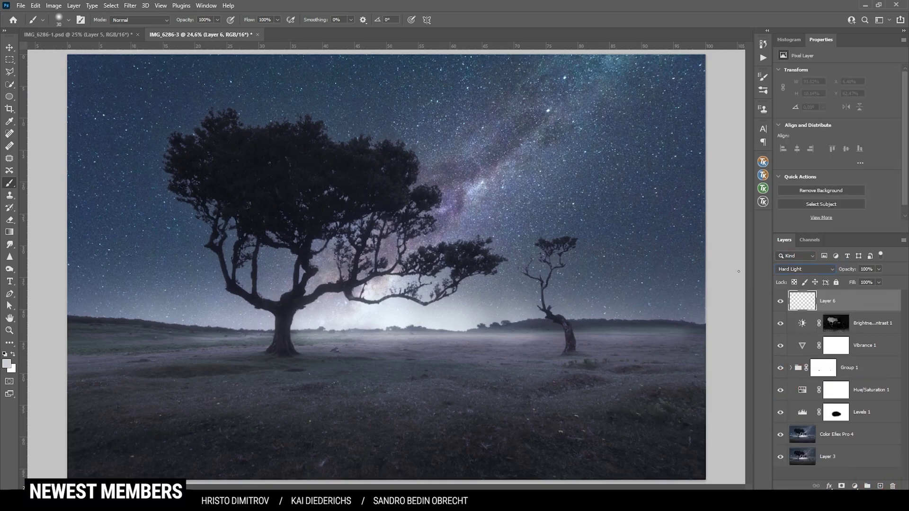
Set the foreground colour to white and use a brush at 10% opacity.
left_click(7, 364)
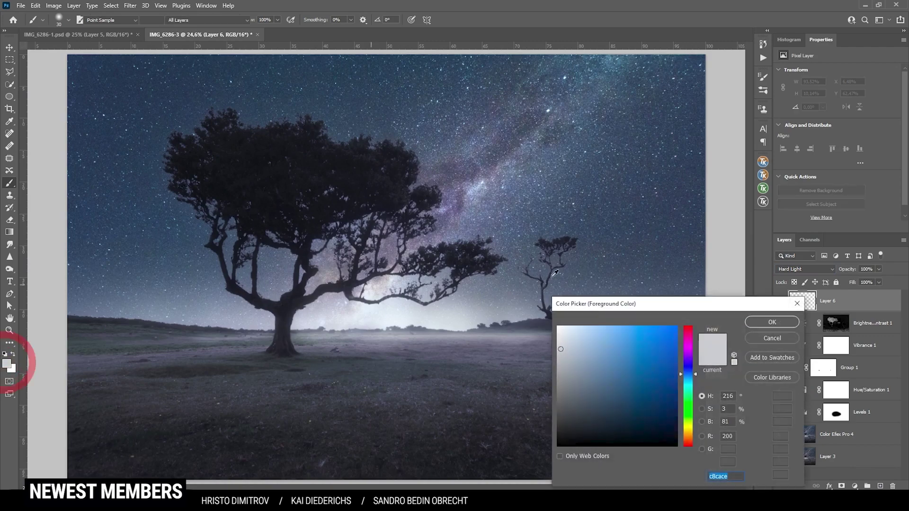
left_click_drag(584, 332, 551, 317)
left_click(772, 322)
key("b")
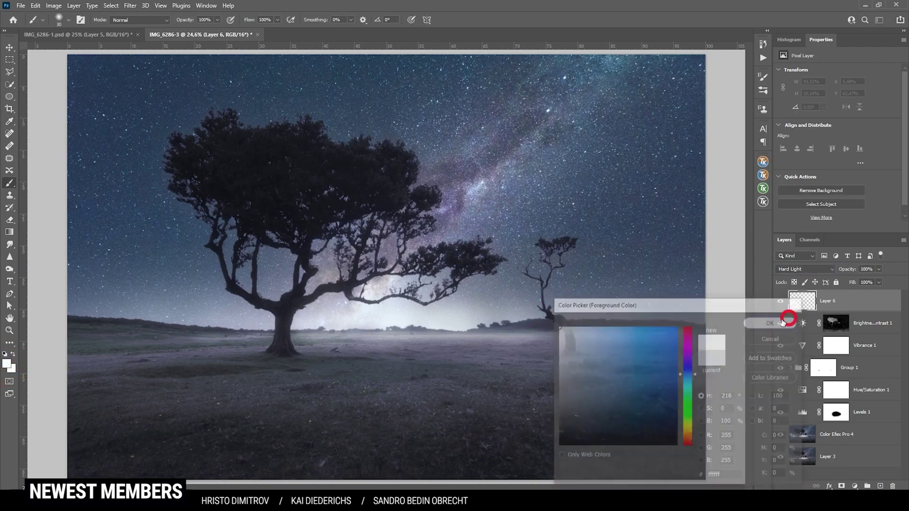
left_click(217, 19)
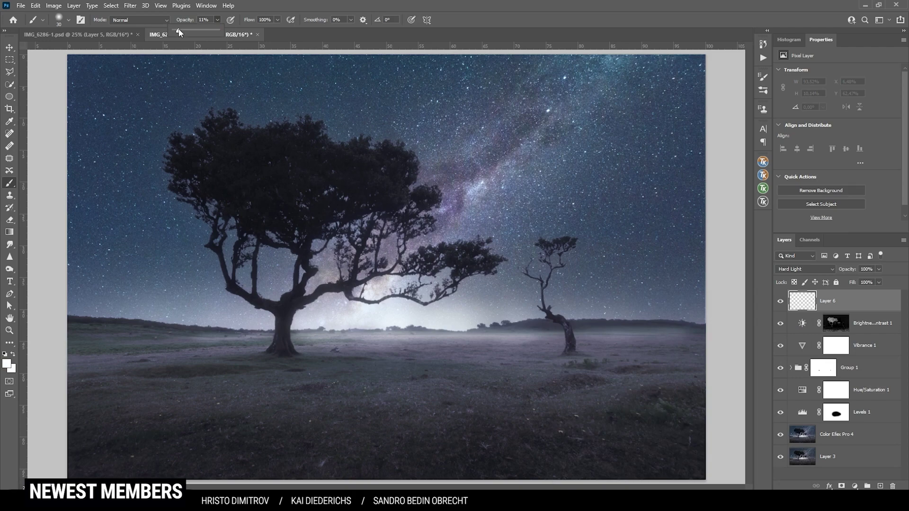
left_click_drag(179, 31, 178, 31)
Build up a widening soft white halo around one bright star, then compare with Layer 6 toggled.
left_click(548, 110)
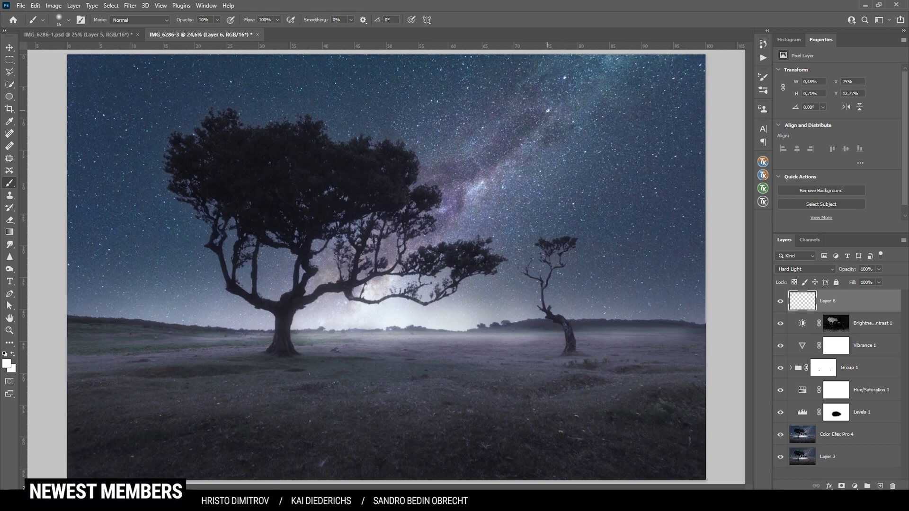
left_click(548, 111)
left_click(548, 110)
key("bracketright")
key("bracketright")
key("bracketright")
key("bracketright")
key("bracketright")
key("bracketright")
key("bracketright")
key("bracketright")
left_click(548, 110)
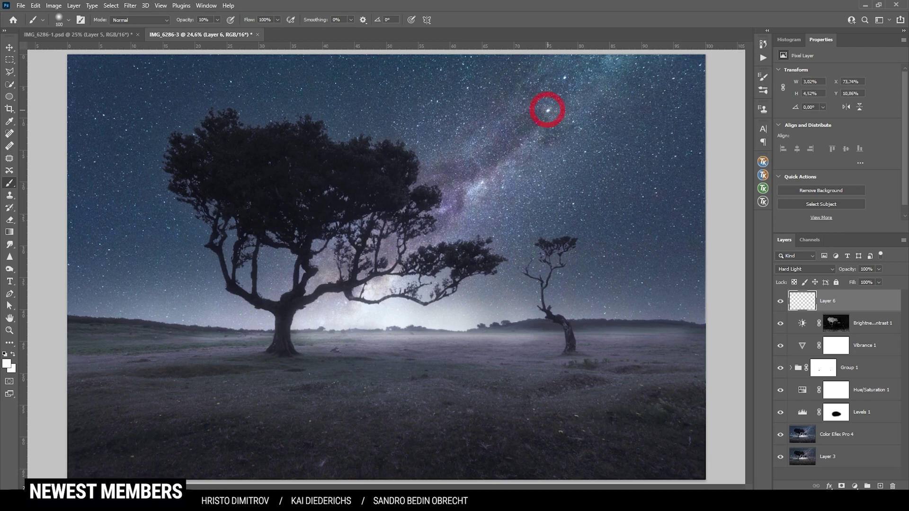
key("bracketright")
left_click(548, 110)
left_click(548, 111)
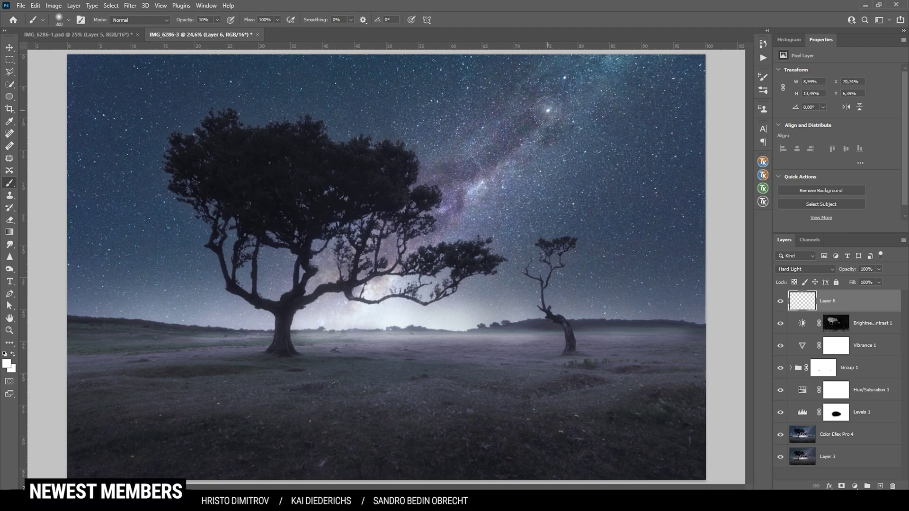
left_click(548, 110)
key("bracketleft")
key("bracketleft")
left_click(780, 301)
left_click(780, 301)
Add soft white glows to a star in the left sky and one right of the Milky Way.
key("bracketleft")
key("bracketleft")
key("bracketleft")
key("bracketleft")
key("bracketleft")
left_click(103, 114)
key("bracketright")
key("bracketright")
left_click(103, 114)
left_click(656, 192)
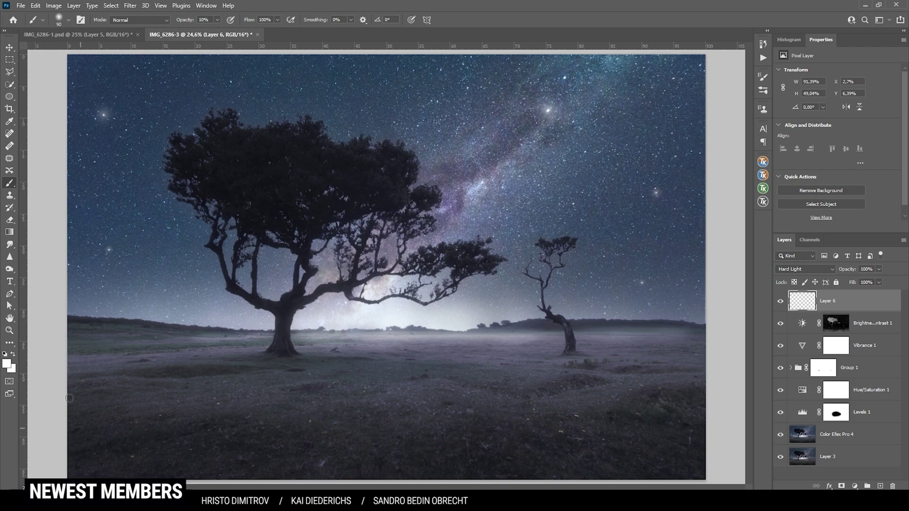
Set the foreground to a pale blue and paint a large soft glow on the upper star.
left_click(7, 363)
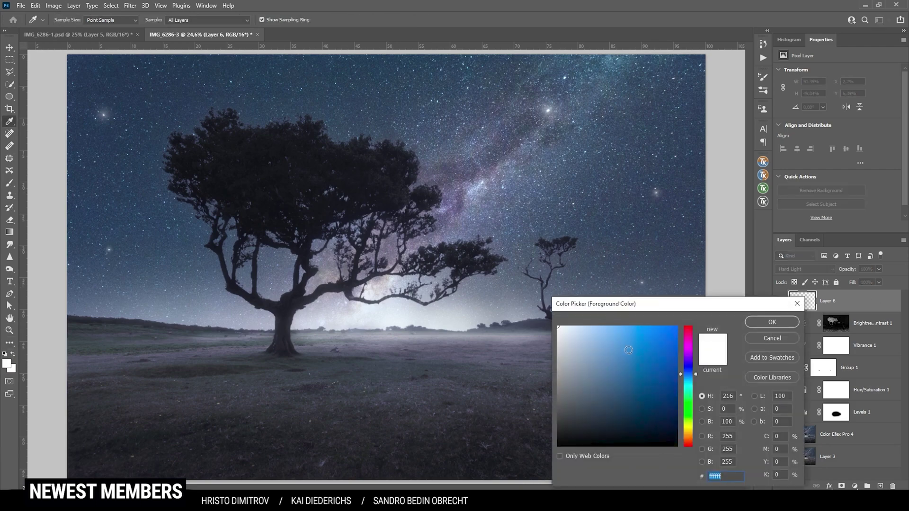
left_click_drag(573, 337, 570, 318)
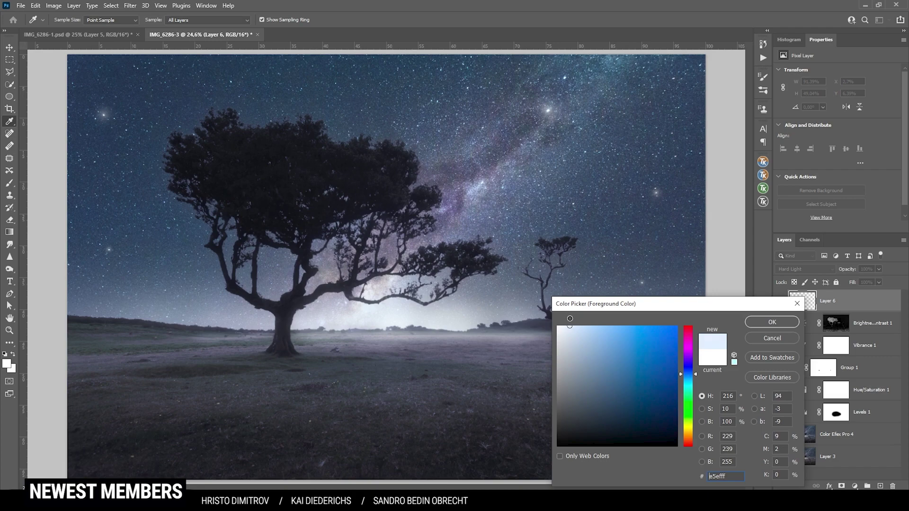
left_click(571, 325)
key("Return")
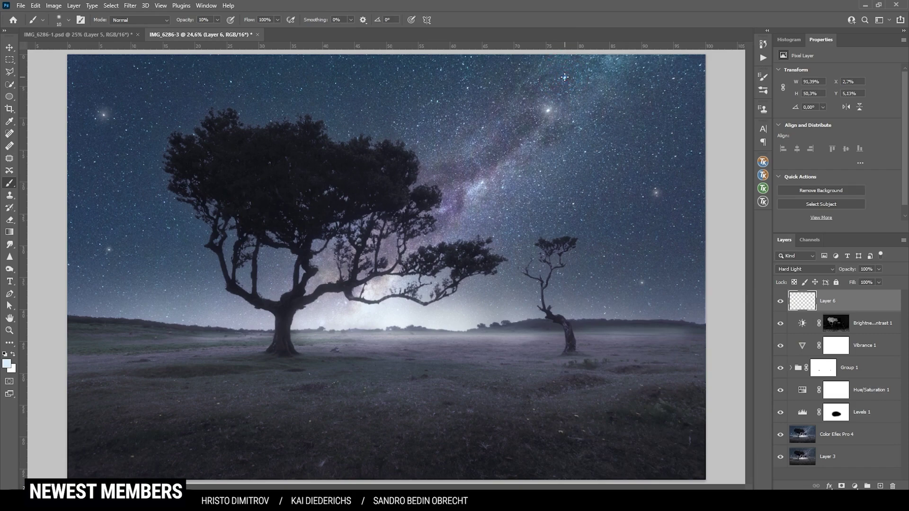
key("]")
key("]")
key("]")
key("]")
key("]")
key("]")
key("]")
key("]")
key("]")
key("]")
left_click(565, 77)
Switch to a saturated blue (98c1ff) and dab it onto several stars.
left_click(6, 363)
left_click_drag(580, 336, 610, 310)
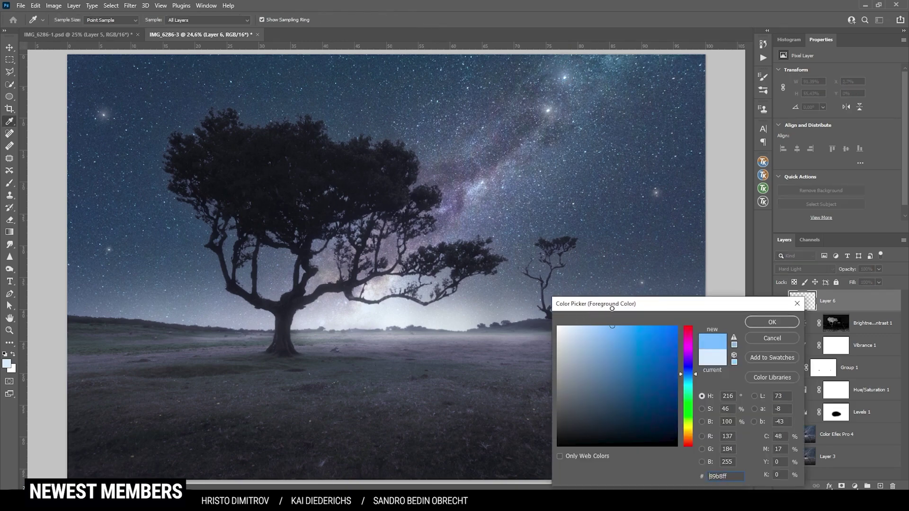
left_click(772, 322)
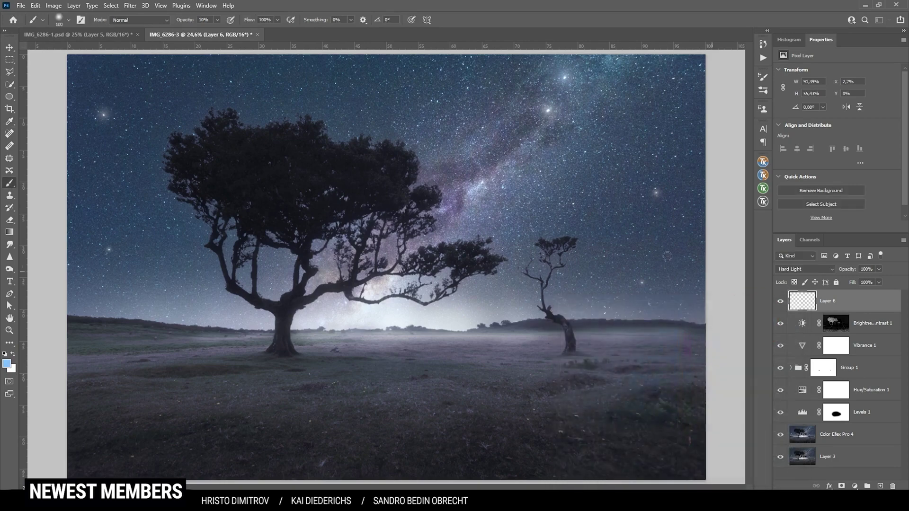
left_click(573, 203)
key("bracketleft")
key("bracketleft")
left_click(436, 100)
left_click(437, 101)
left_click(437, 101)
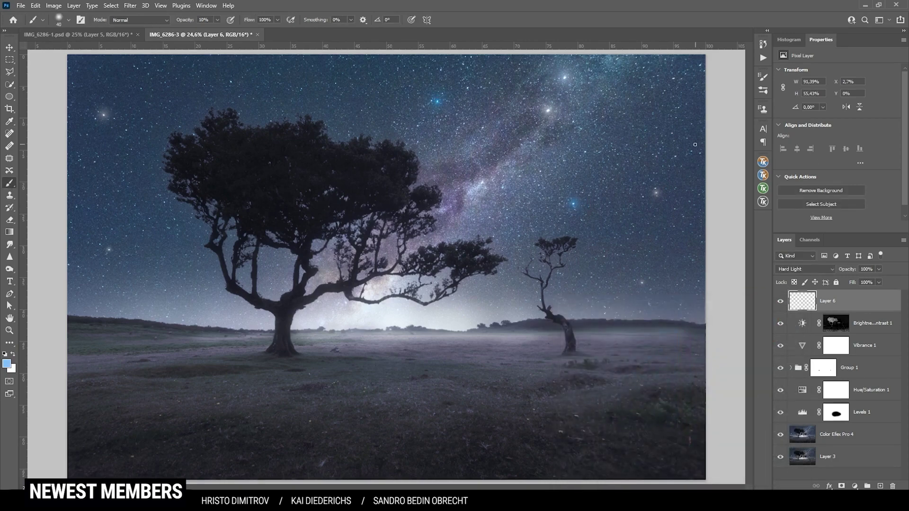
Paint larger blue glows on stars left of the big tree and at right, then compare.
key("bracketright")
key("bracketright")
key("bracketright")
key("bracketright")
key("bracketright")
left_click(164, 202)
left_click(672, 133)
key("bracketright")
key("bracketright")
key("bracketright")
key("bracketright")
key("bracketright")
key("bracketright")
key("bracketright")
key("bracketright")
left_click(780, 301)
left_click(780, 301)
Add a new Overlay Layer 7 masked with the TK RapidMask Lights 2 luminosity mask.
left_click(879, 486)
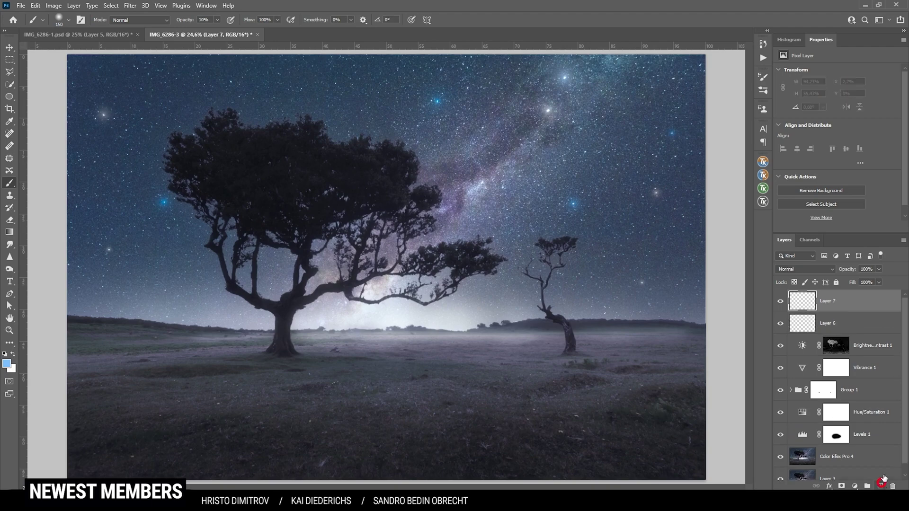
left_click(793, 269)
left_click(790, 370)
left_click(762, 188)
left_click(713, 204)
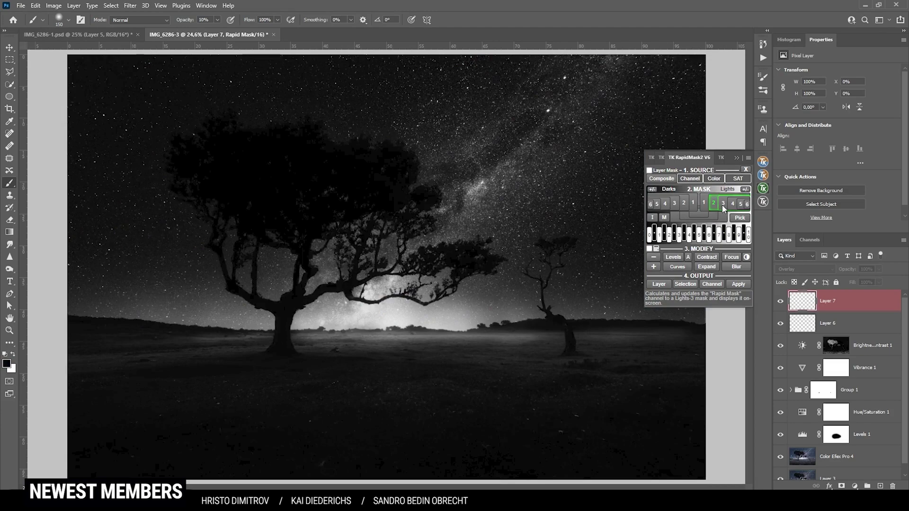
left_click(722, 206)
left_click(715, 204)
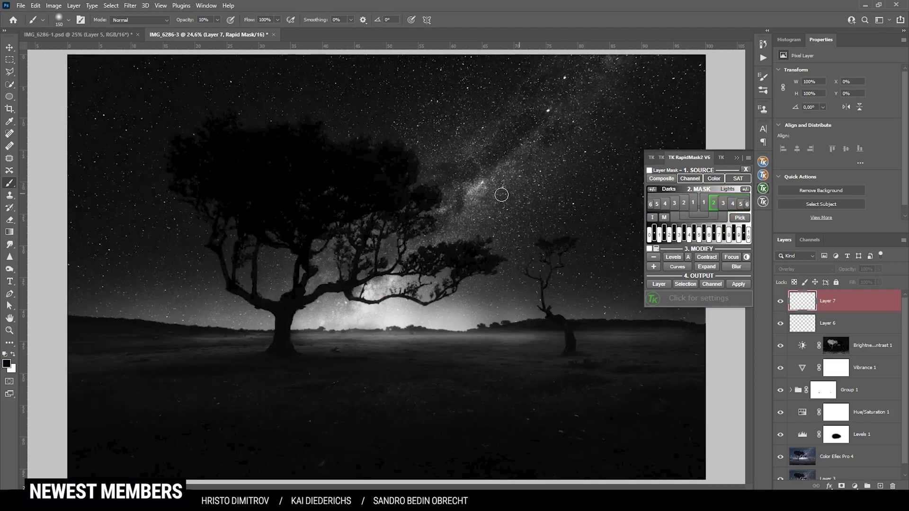
left_click(651, 170)
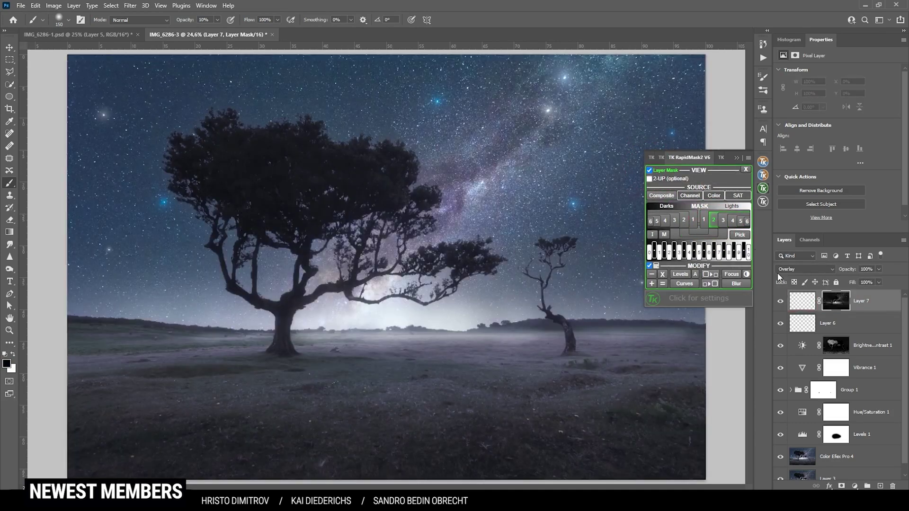
Target Layer 7's pixels and set the foreground colour to white.
left_click(802, 301)
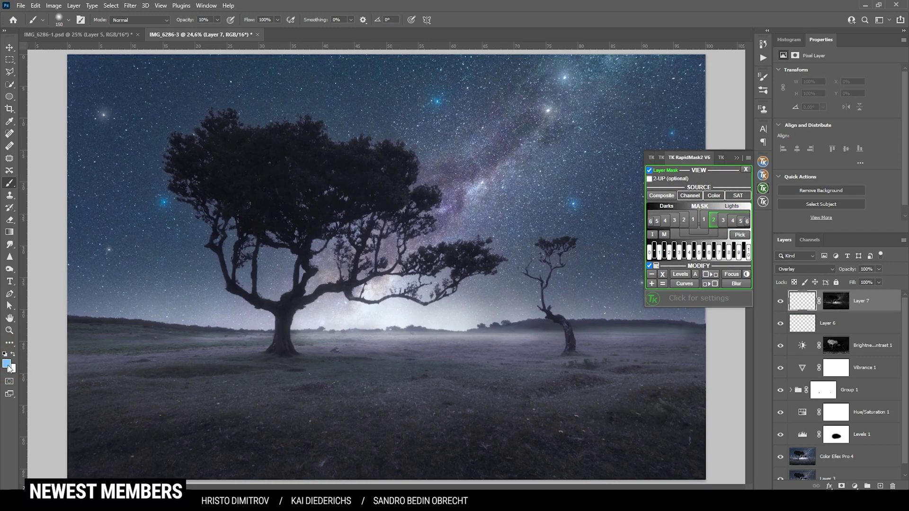
left_click(8, 366)
left_click(491, 288)
left_click(777, 321)
Brush white at 27% opacity across the sky and Milky Way, then compare.
mouse_move(490, 188)
left_mouse_down()
mouse_move(499, 167)
mouse_move(452, 192)
mouse_move(434, 189)
mouse_move(441, 212)
mouse_move(428, 225)
mouse_move(359, 244)
left_mouse_up()
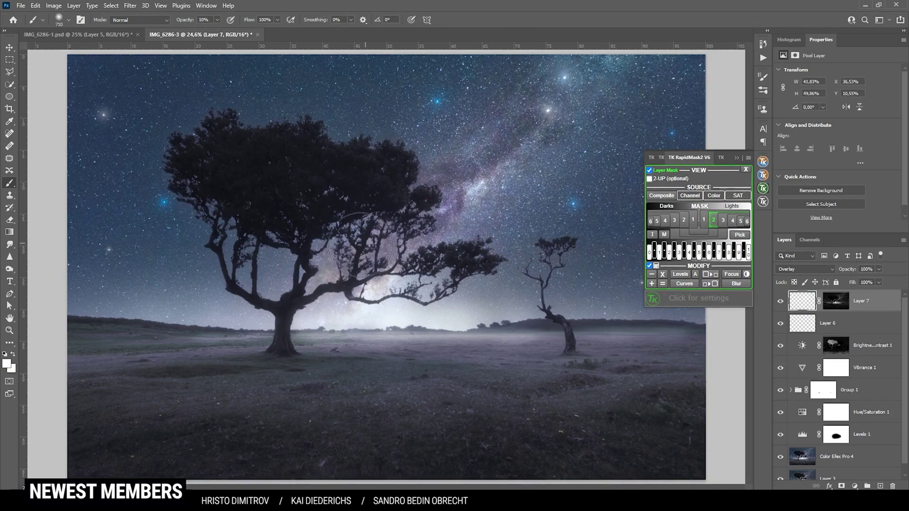
left_click_drag(471, 190, 492, 176)
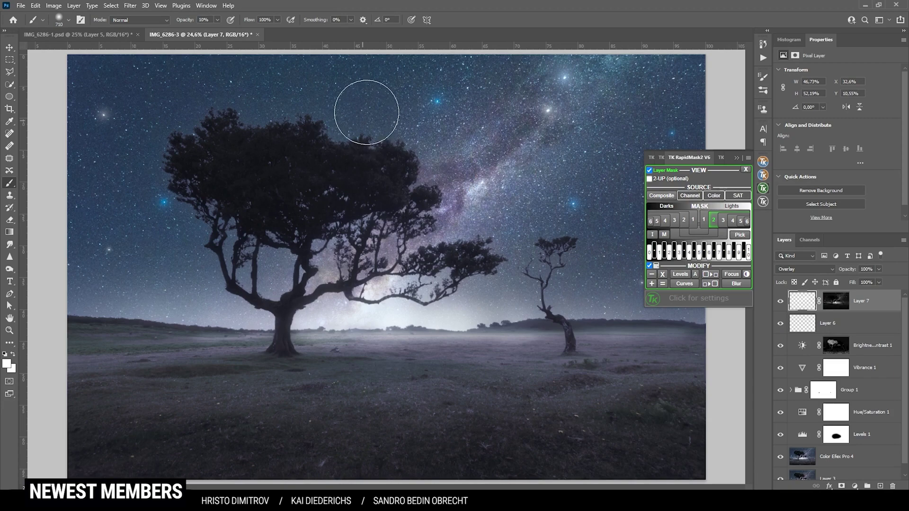
key("2")
key("7")
left_click_drag(520, 227, 535, 229)
left_click(737, 158)
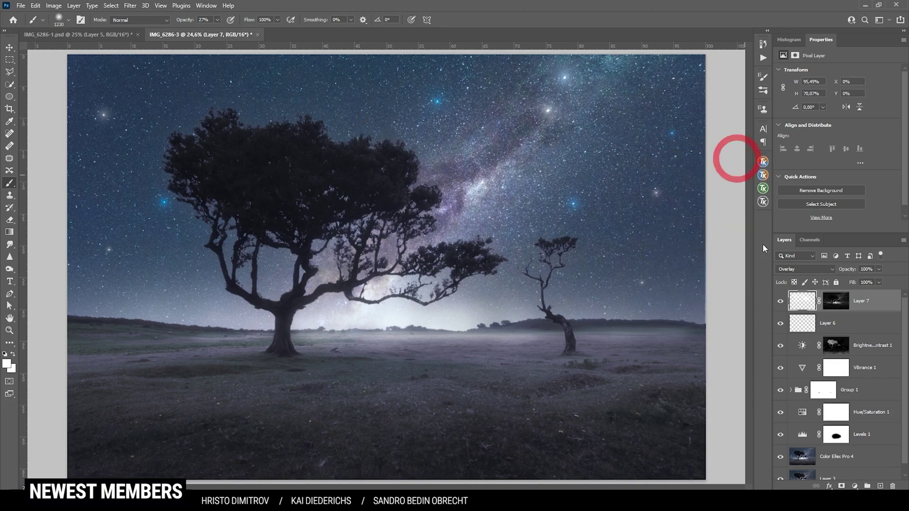
left_click(780, 301)
left_click(780, 301)
scroll(511, 157, "down", 2)
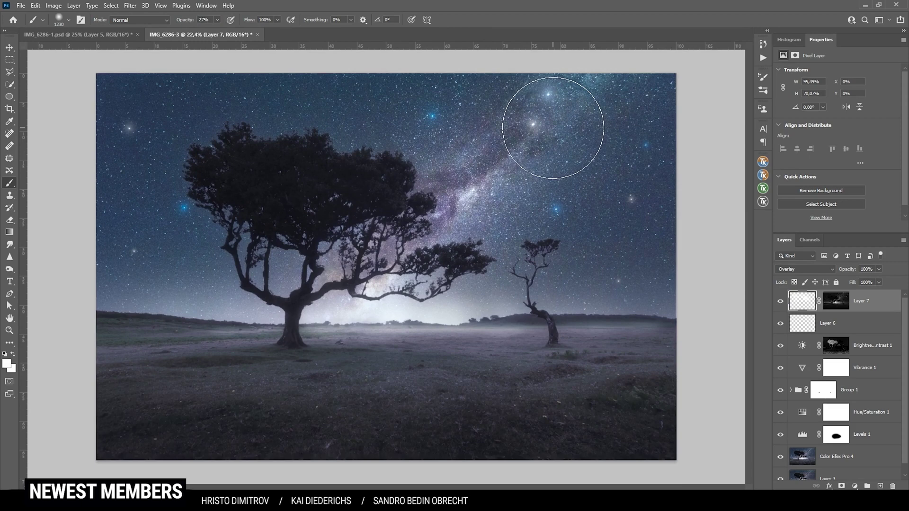